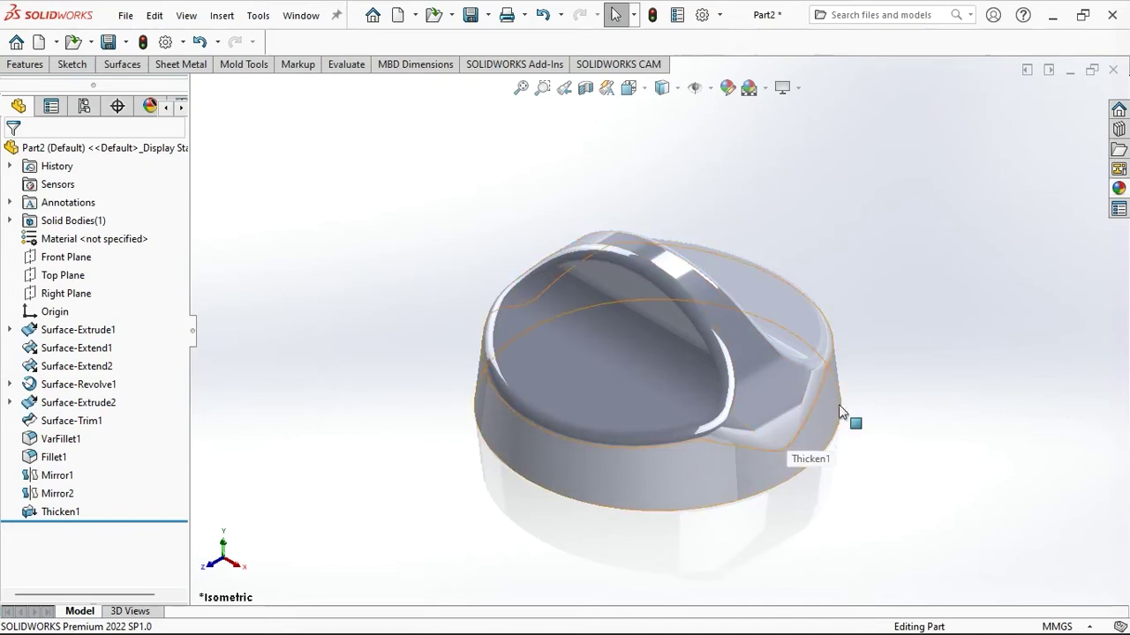
Open Sketch1 on the Right Plane of the empty part.
click(66, 275)
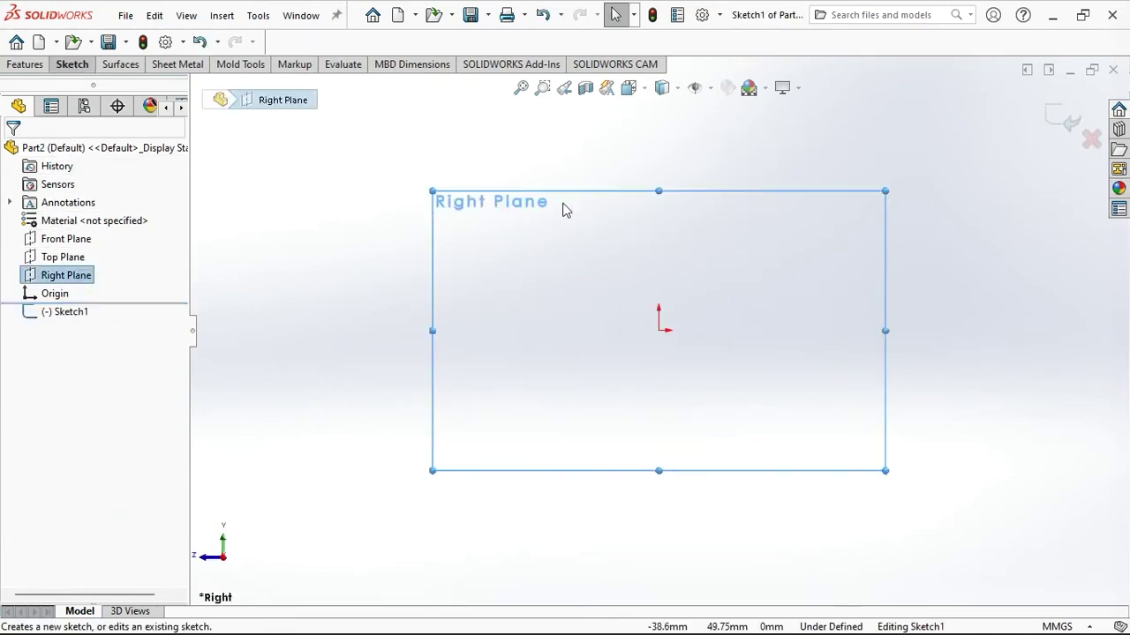
Draw infinite vertical and horizontal centerlines through the origin.
click(74, 64)
click(124, 86)
click(139, 150)
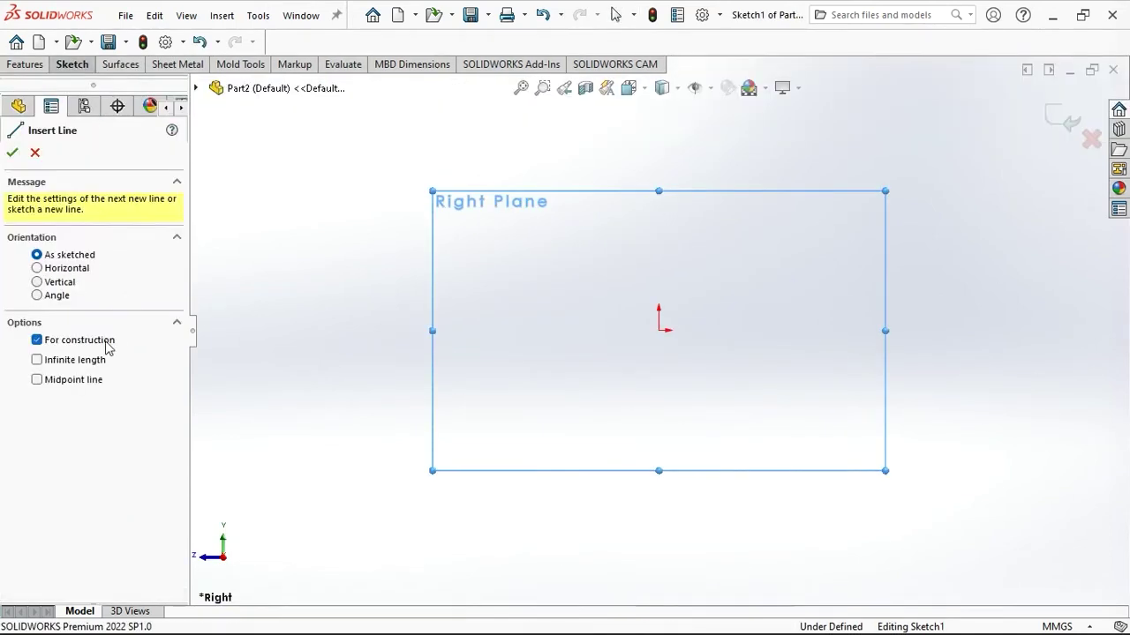
drag(670, 338, 668, 403)
click(660, 332)
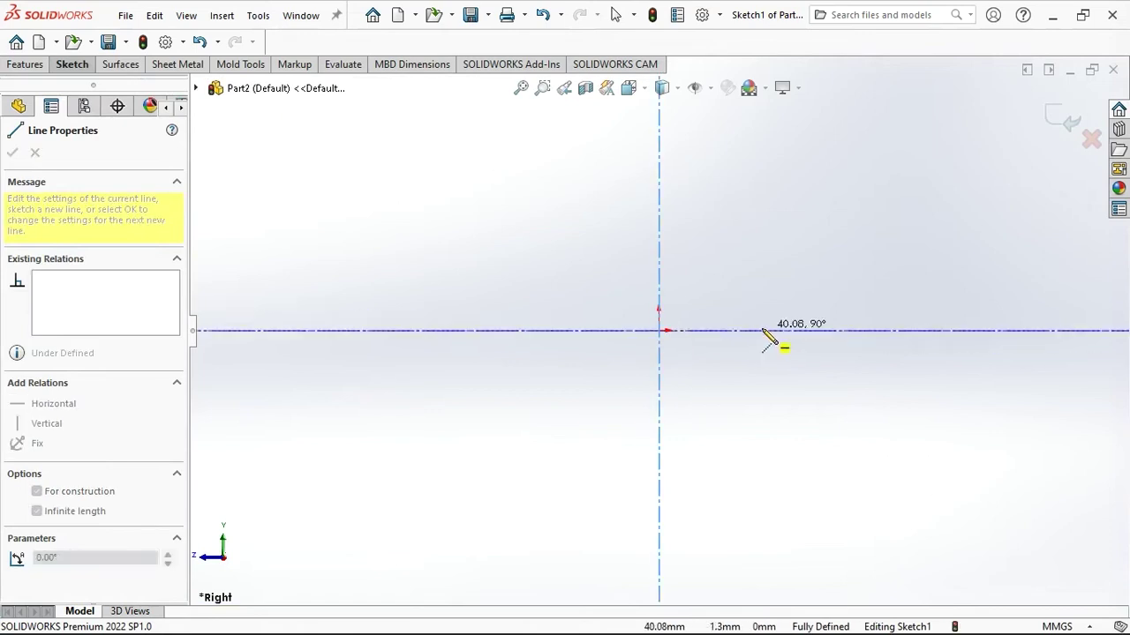
click(776, 334)
right_click(748, 362)
click(768, 372)
Draw a slanted line from above the horizontal axis down onto it.
right_drag(738, 245, 663, 244)
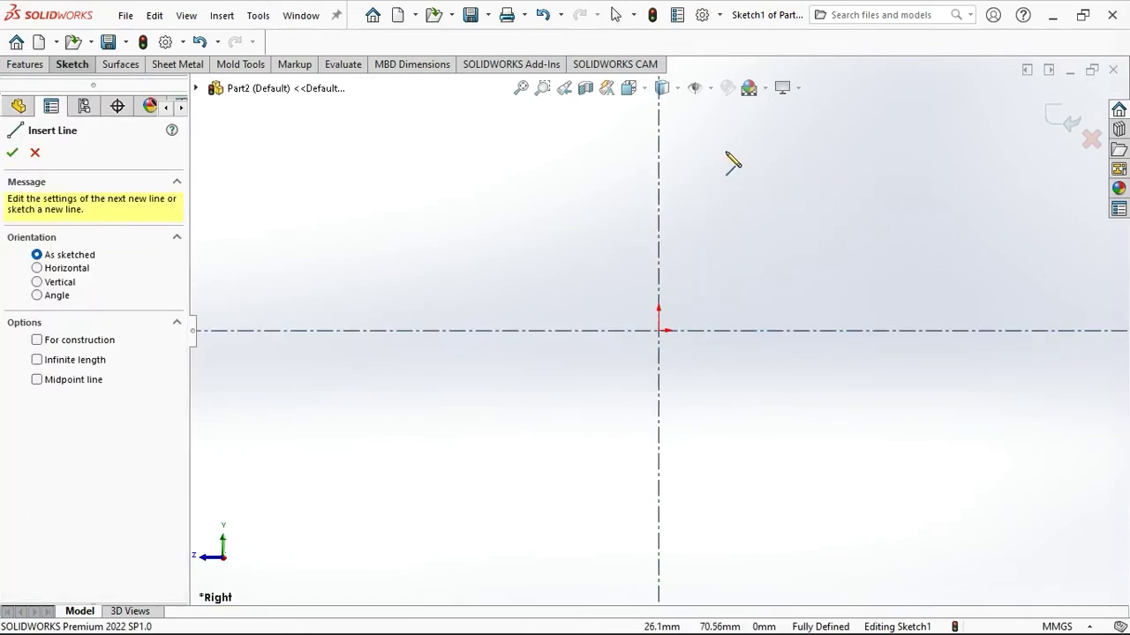
click(820, 154)
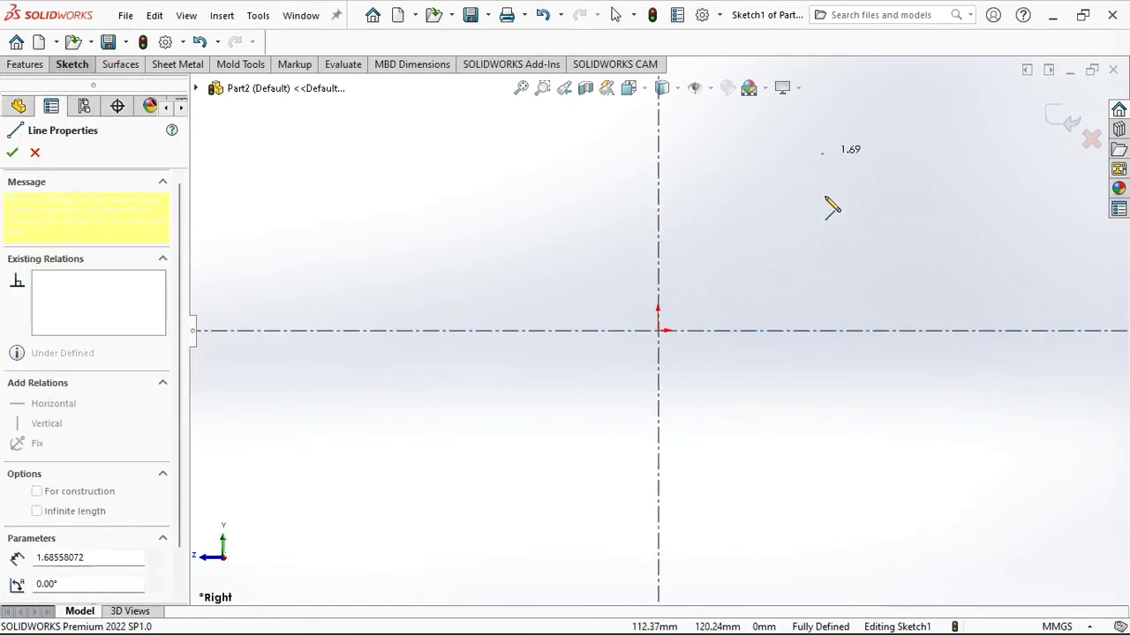
click(849, 330)
right_click(878, 319)
click(920, 393)
Dimension the line 60 mm from the origin and 60 mm tall.
mouse_move(874, 403)
right_down()
mouse_move(833, 415)
mouse_move(843, 330)
right_up()
key(Escape)
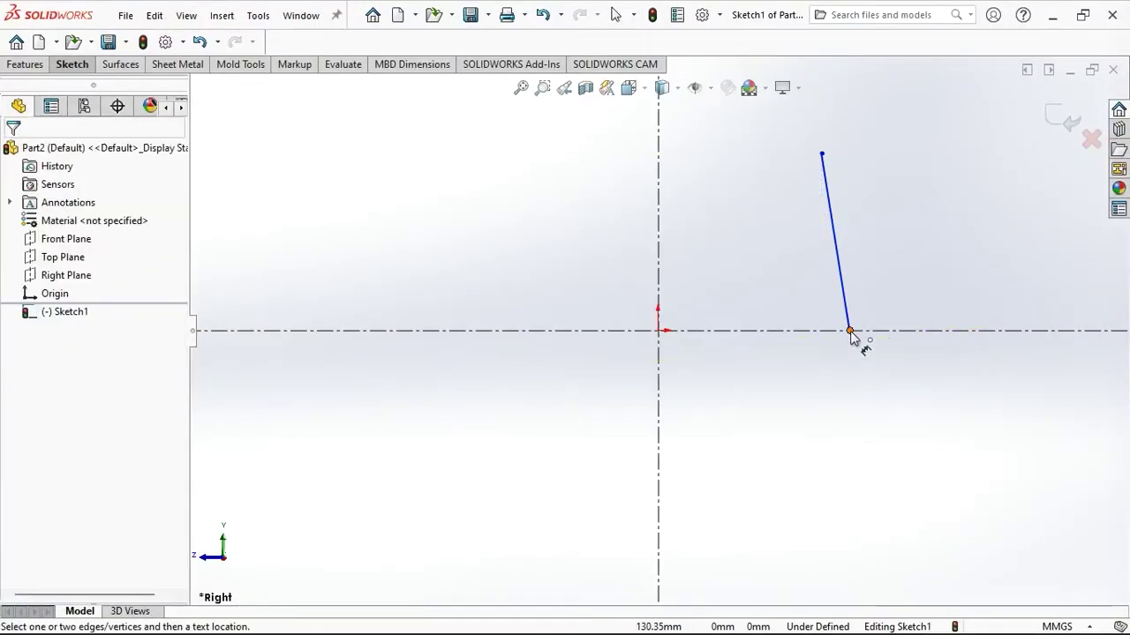
click(850, 332)
click(660, 332)
click(711, 386)
text(60)
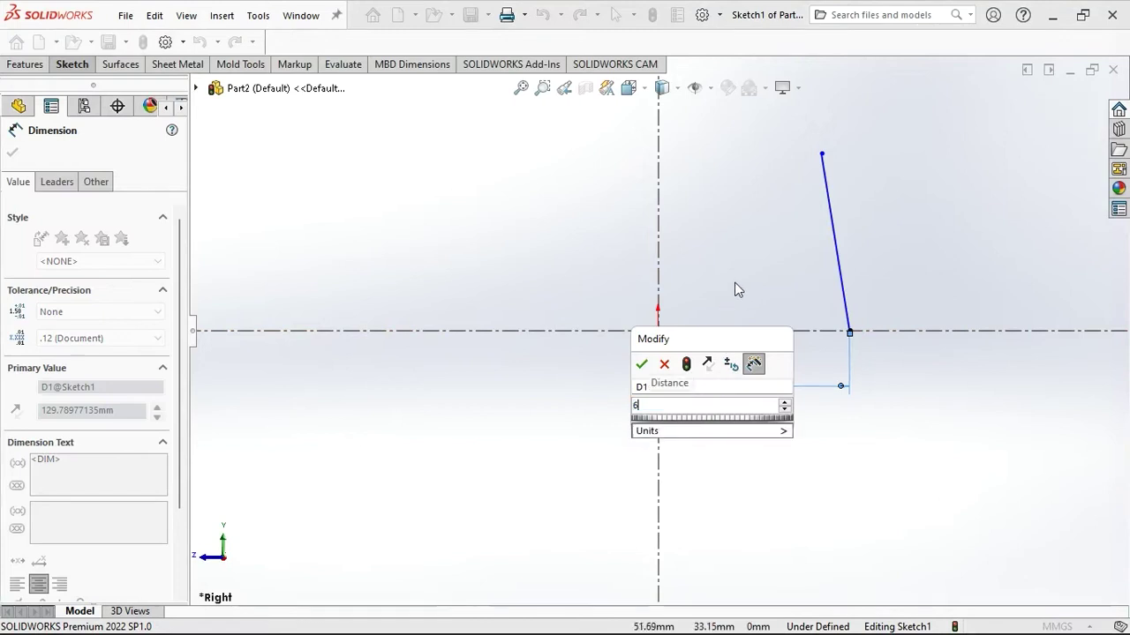
key(Return)
click(822, 155)
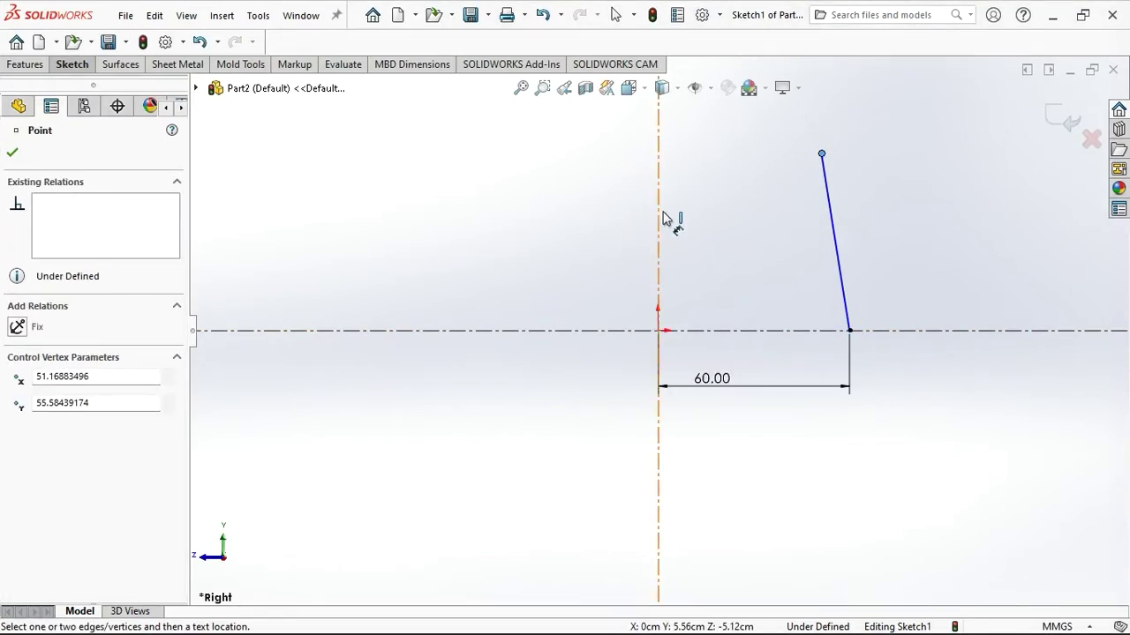
key(Escape)
click(821, 156)
click(850, 331)
click(914, 263)
text(60)
key(Return)
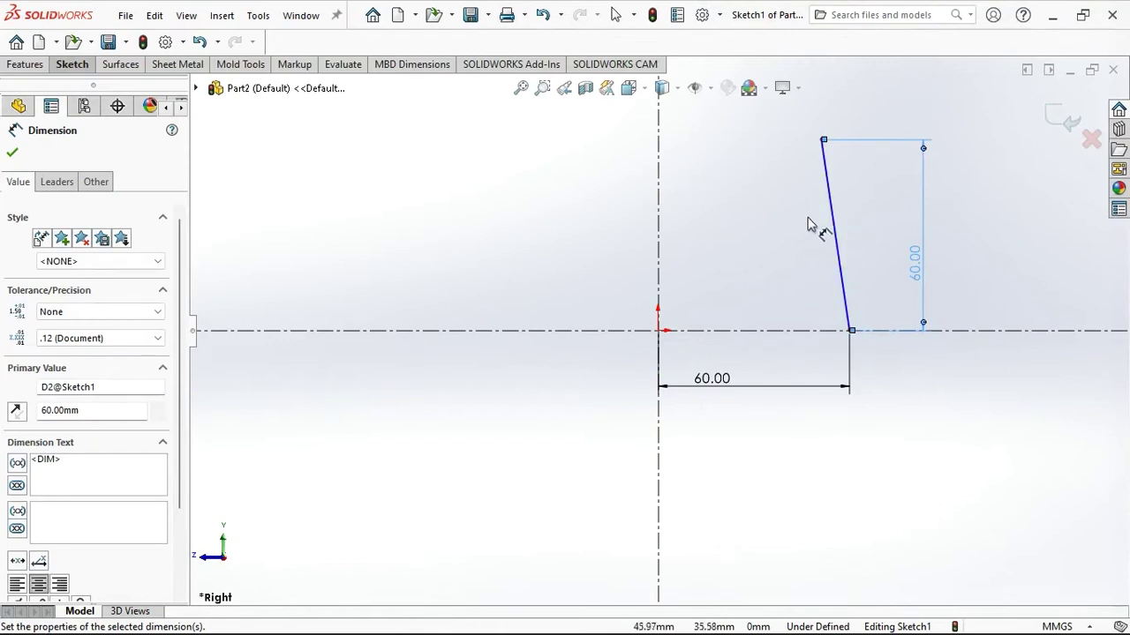
Tilt the line 6° from the vertical centerline and close the sketch.
click(836, 229)
click(659, 236)
click(750, 228)
text(6)
key(Return)
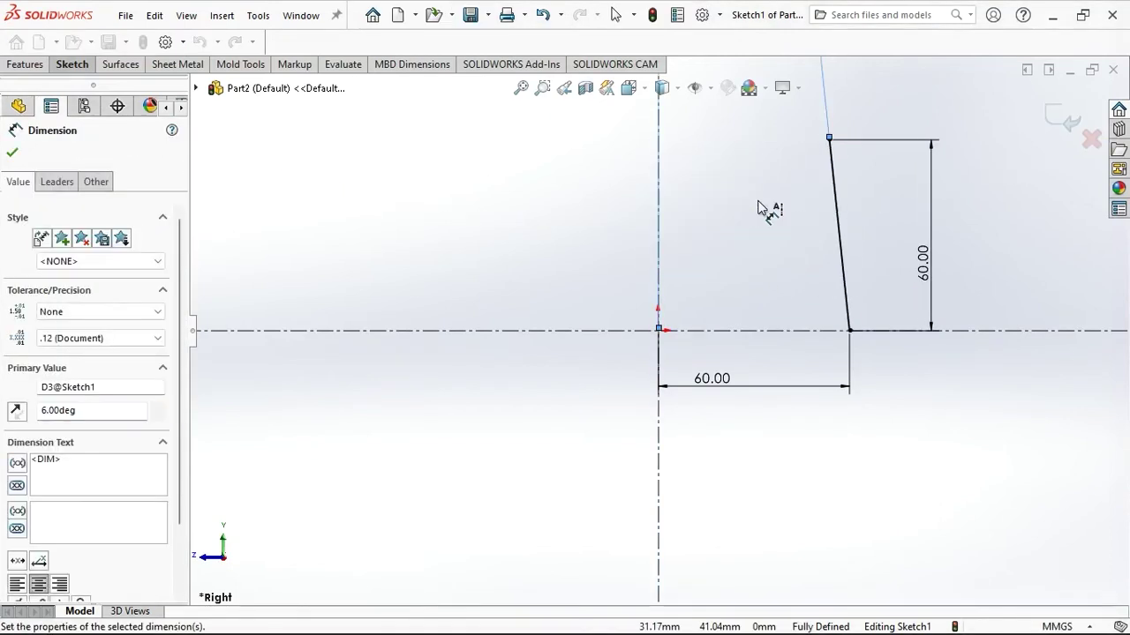
click(1050, 120)
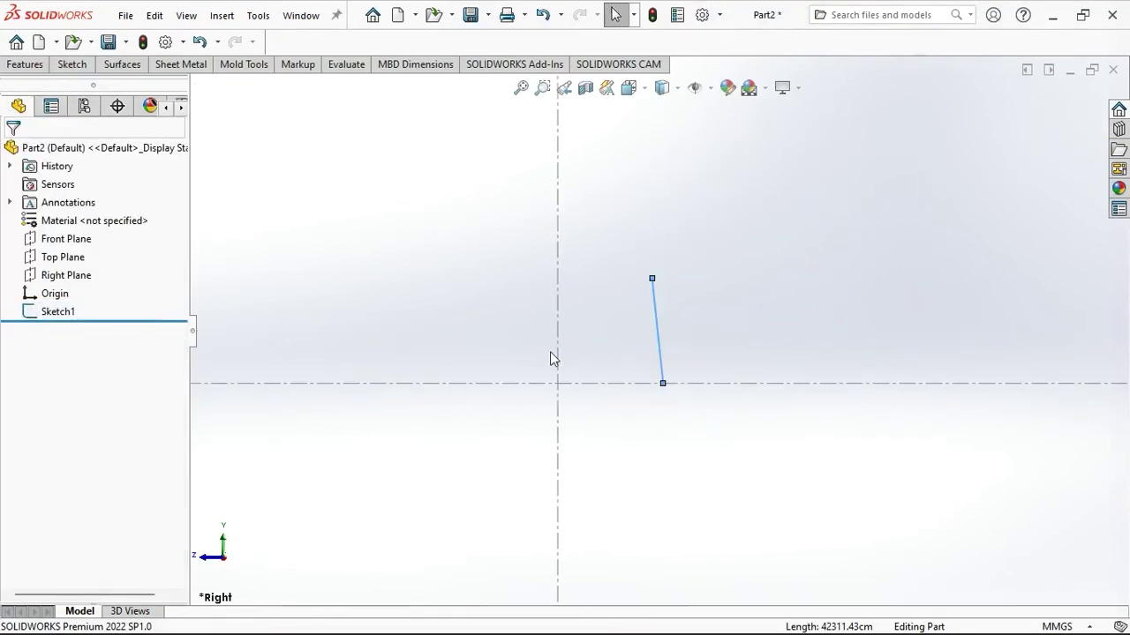
Start a new Right Plane sketch and draw a three-point arc.
click(62, 275)
click(97, 256)
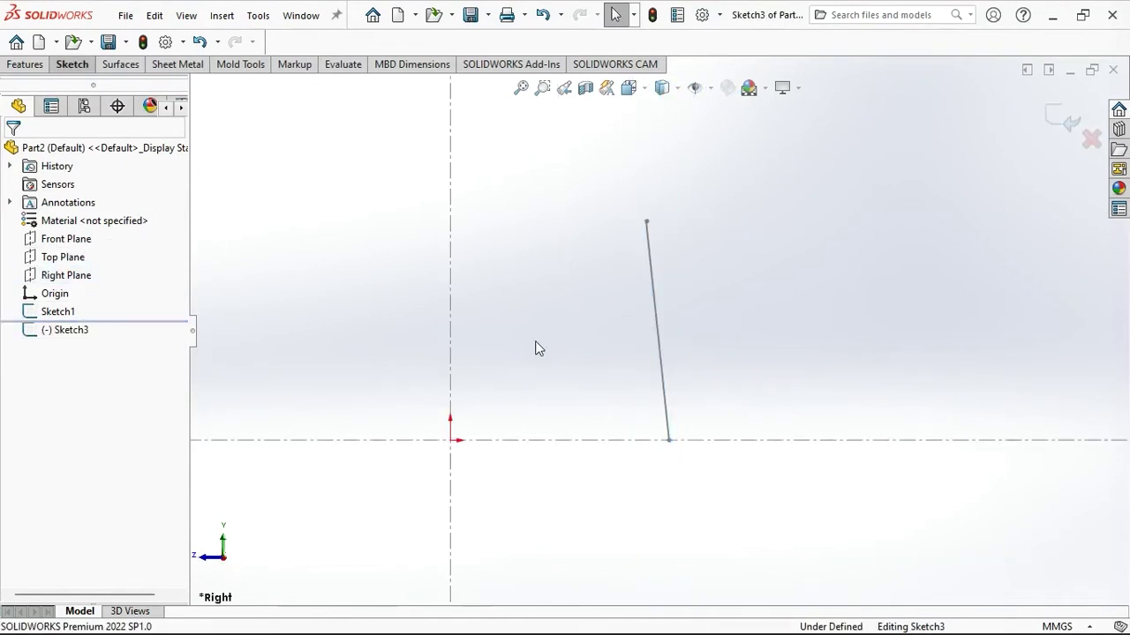
click(72, 64)
click(132, 111)
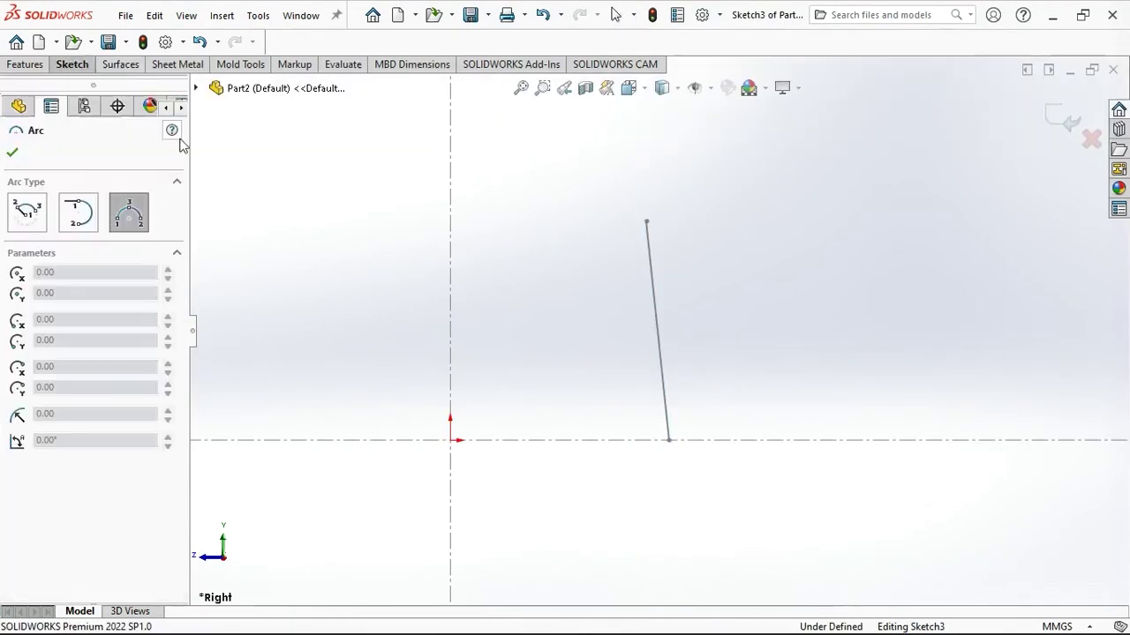
click(528, 297)
click(578, 342)
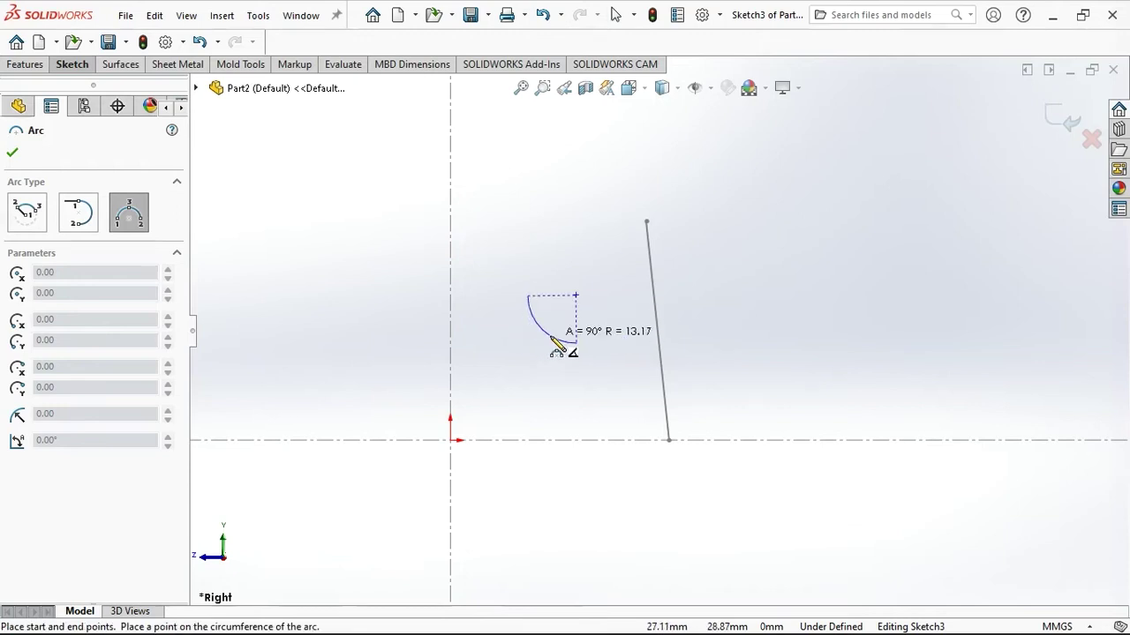
click(560, 345)
Close the arc with horizontal and vertical construction lines meeting at a corner.
right_click(567, 351)
right_drag(567, 353, 423, 362)
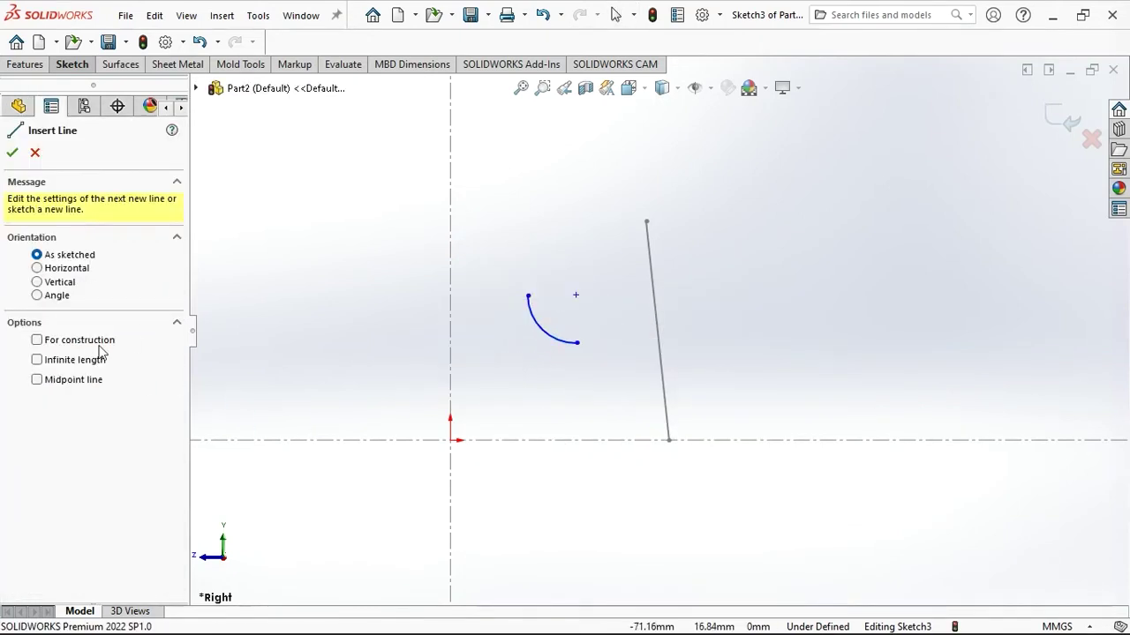
click(528, 295)
click(575, 296)
click(575, 319)
key(Escape)
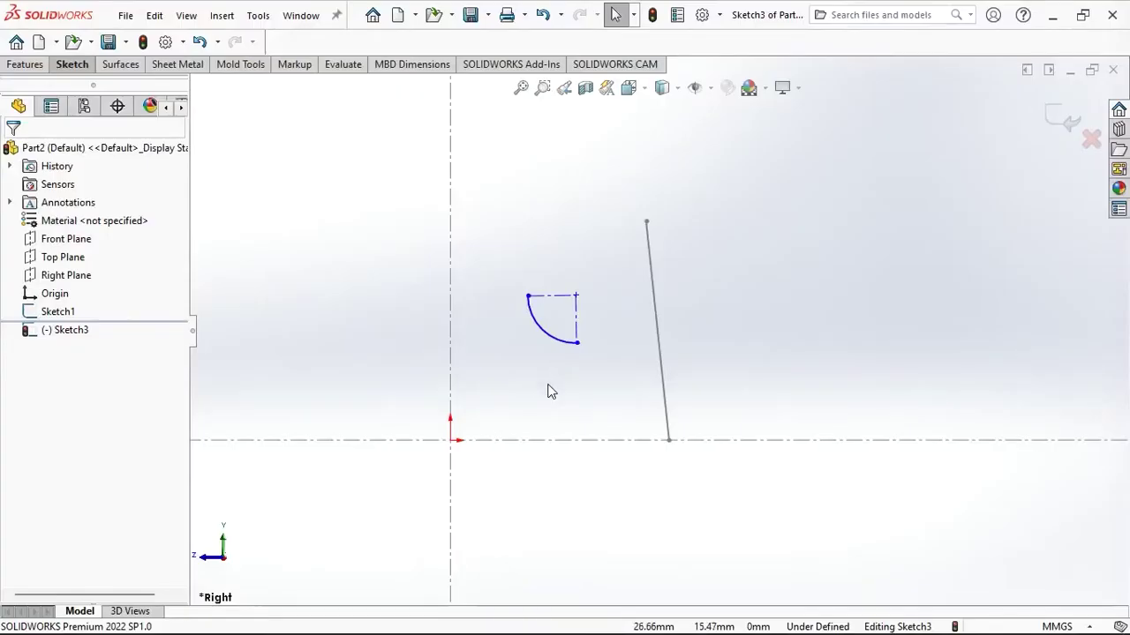
right_drag(482, 556, 721, 285)
Give the arc a 20 mm radius.
click(558, 346)
click(499, 391)
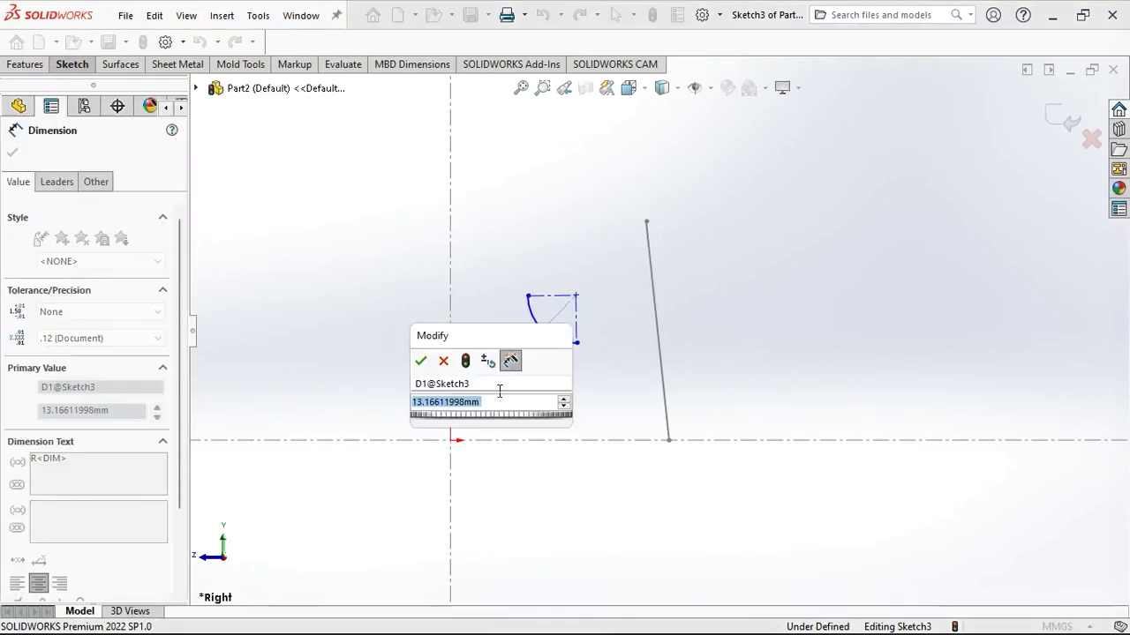
text(20)
key(Return)
Place the arc's corner 50 mm above the horizontal centerline.
scroll(600, 311, down, 3)
scroll(593, 305, down, 1)
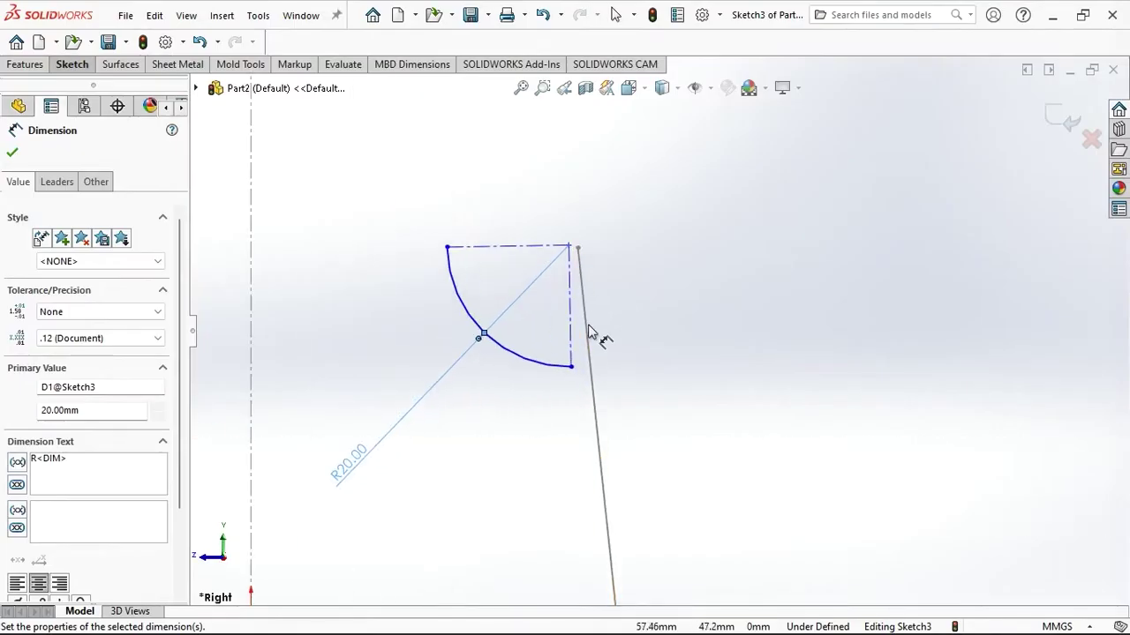
click(570, 245)
scroll(479, 594, up, 2)
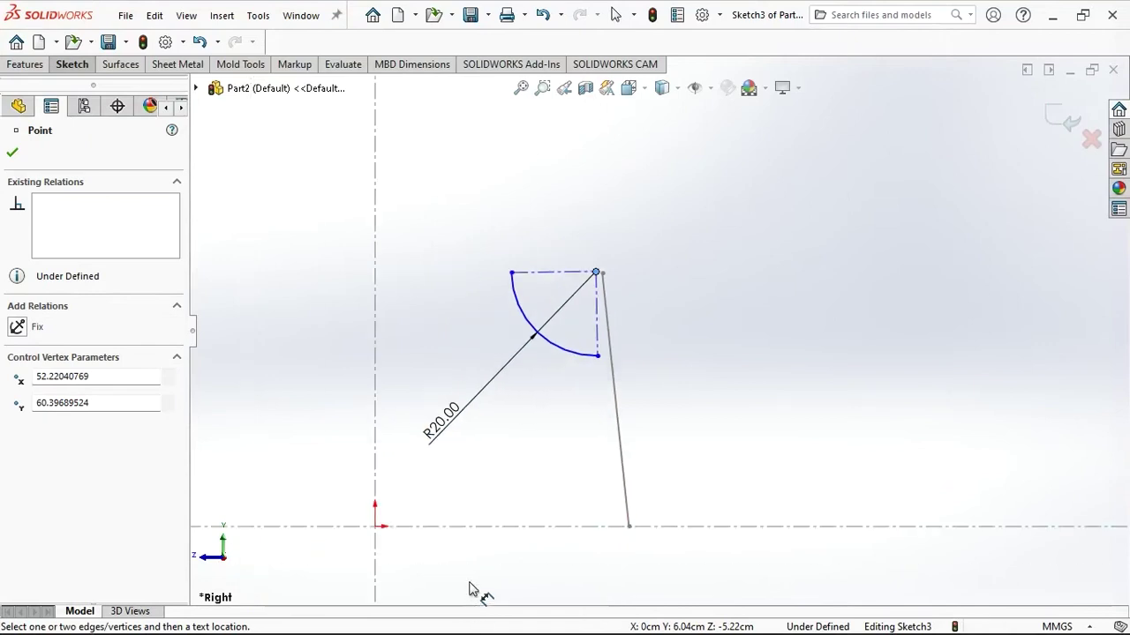
click(408, 527)
click(308, 485)
text(50)
key(Return)
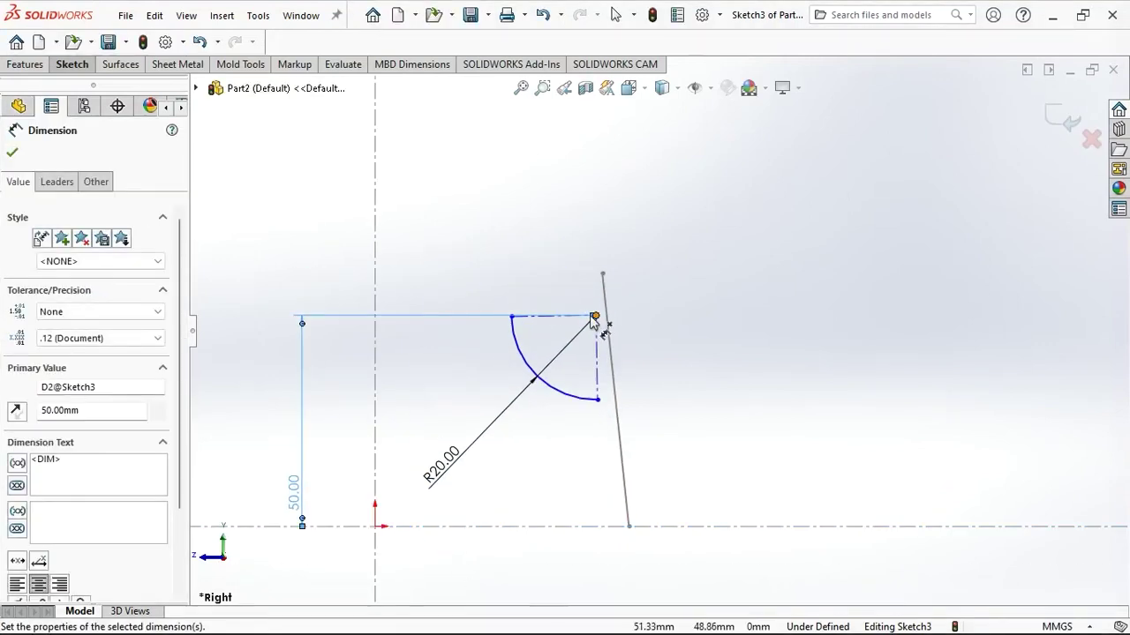
Place the corner 30 mm from the vertical centerline.
click(594, 316)
click(378, 403)
click(508, 167)
text(30)
key(Return)
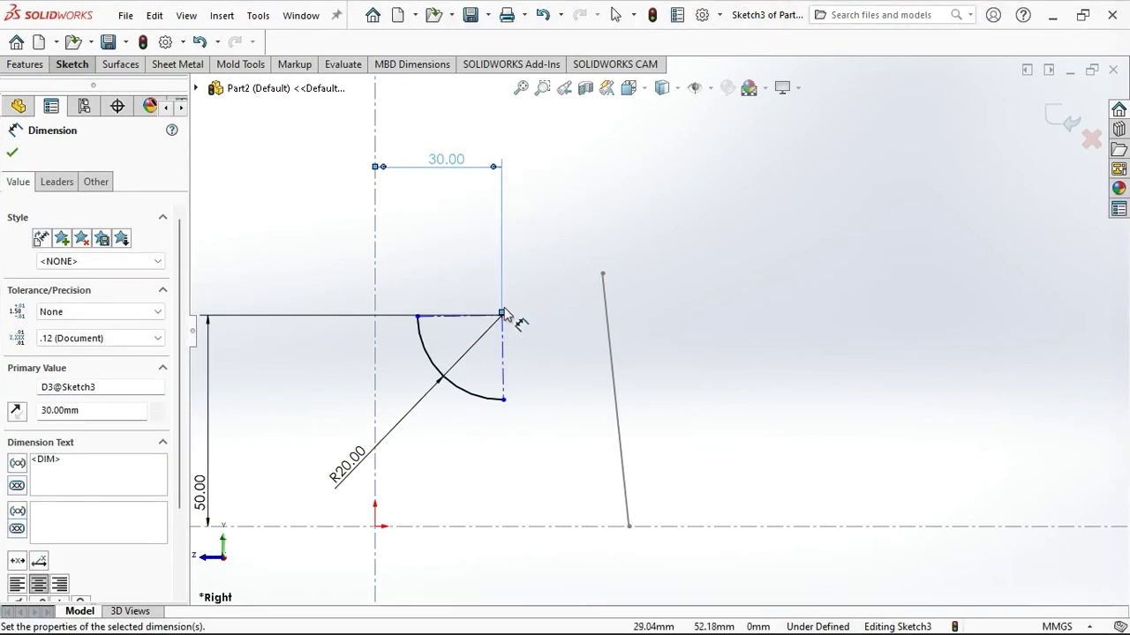
Delete the unwanted angle dimension between the construction line and vertical centerline.
click(502, 355)
click(376, 421)
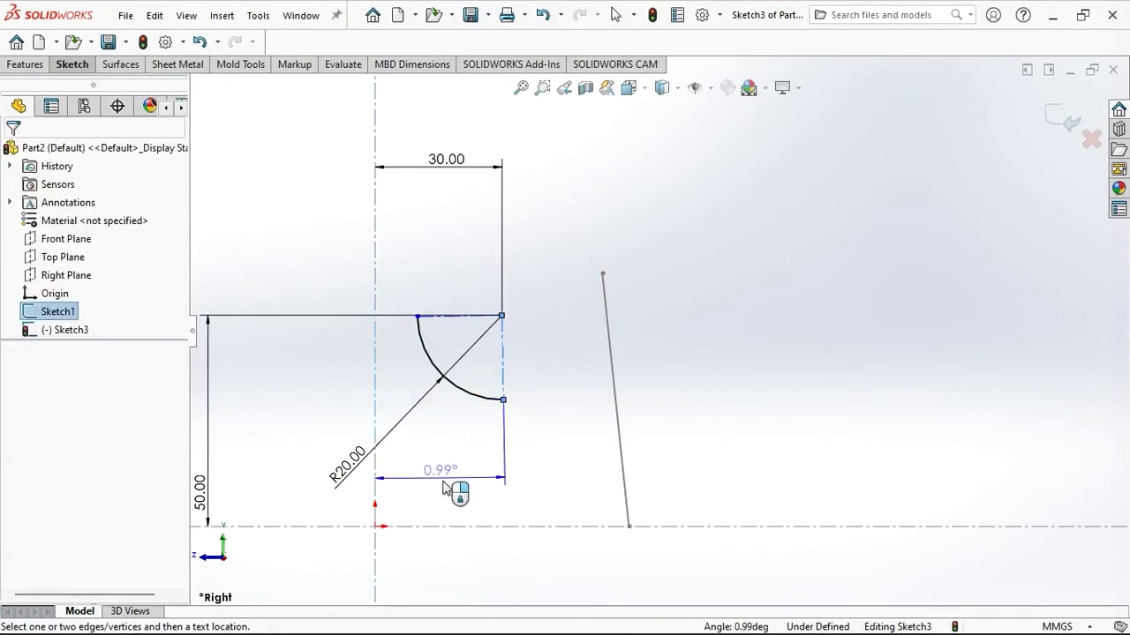
click(470, 491)
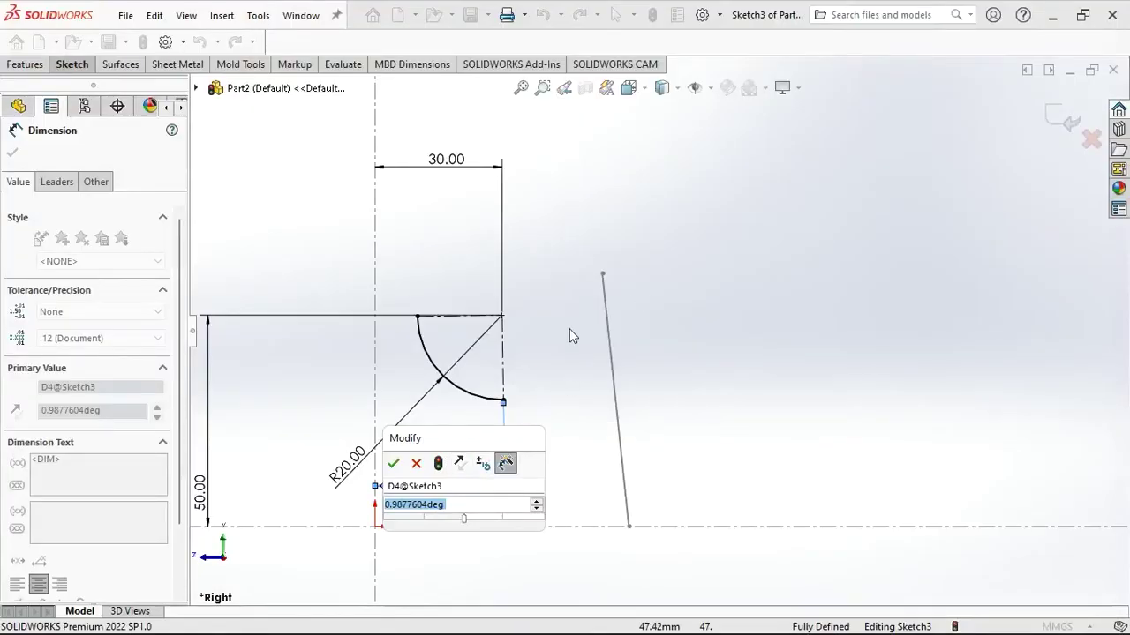
key(Escape)
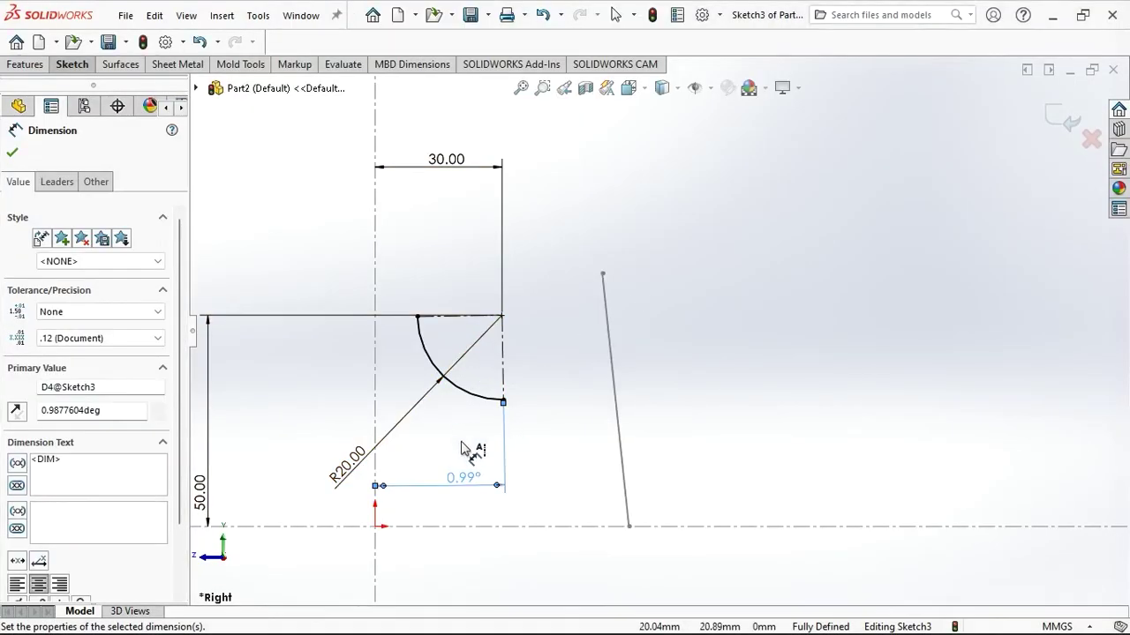
key(Delete)
click(504, 390)
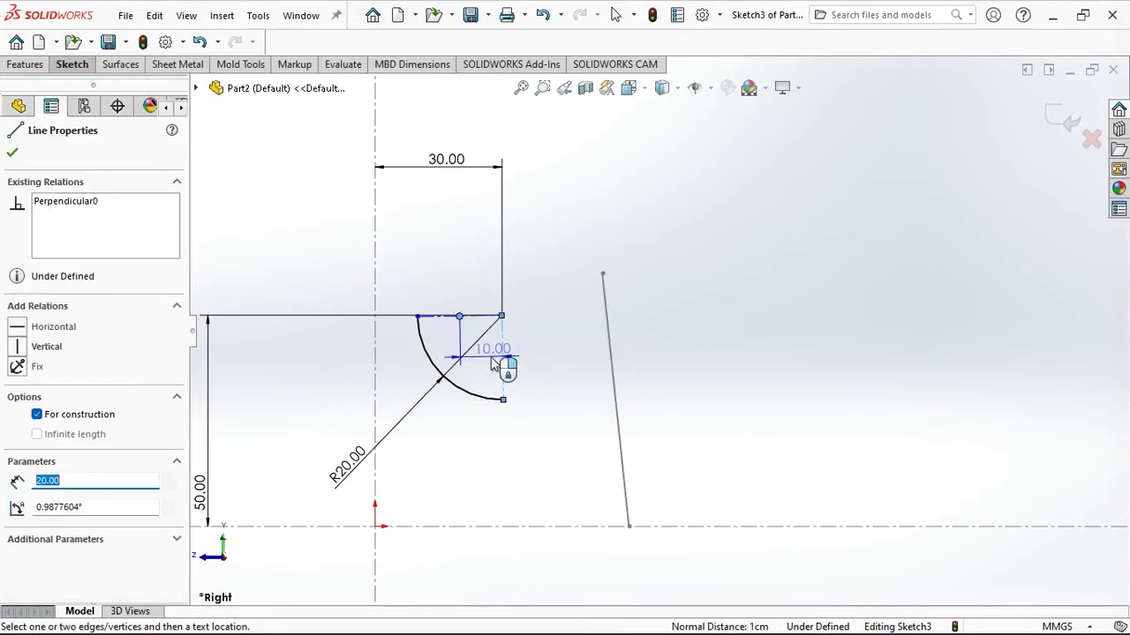
Try dimensioning the construction lines and discard the over-defining dimensions.
click(504, 366)
click(503, 358)
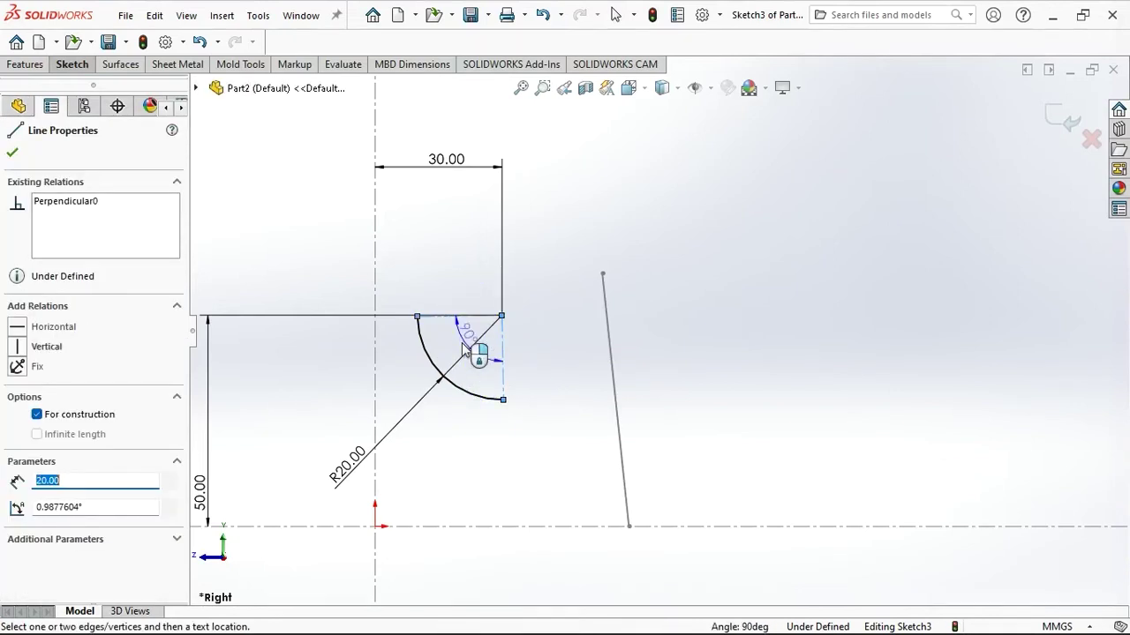
click(491, 362)
key(Return)
scroll(454, 304, down, 3)
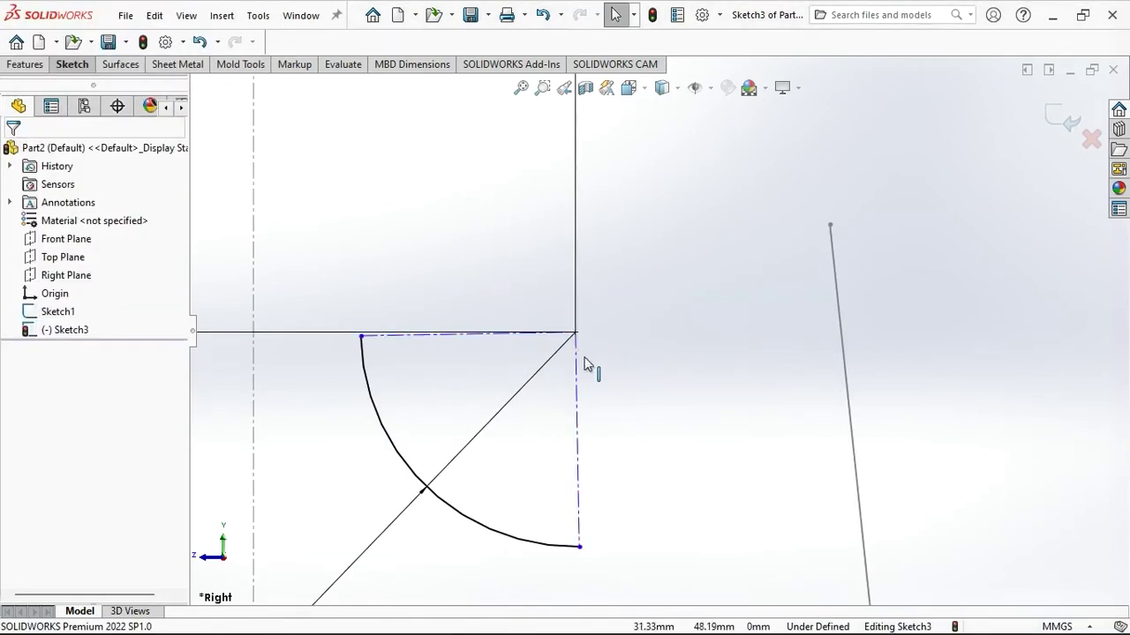
click(578, 413)
click(528, 334)
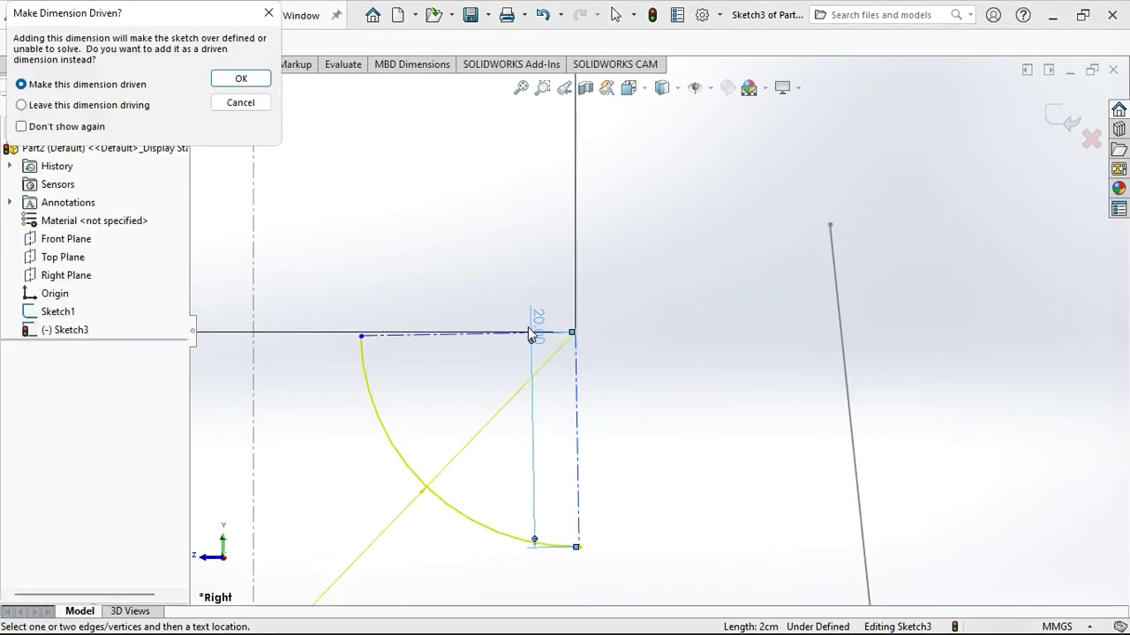
click(240, 102)
Set a 70° angle between the two construction lines.
click(445, 333)
drag(444, 338, 574, 462)
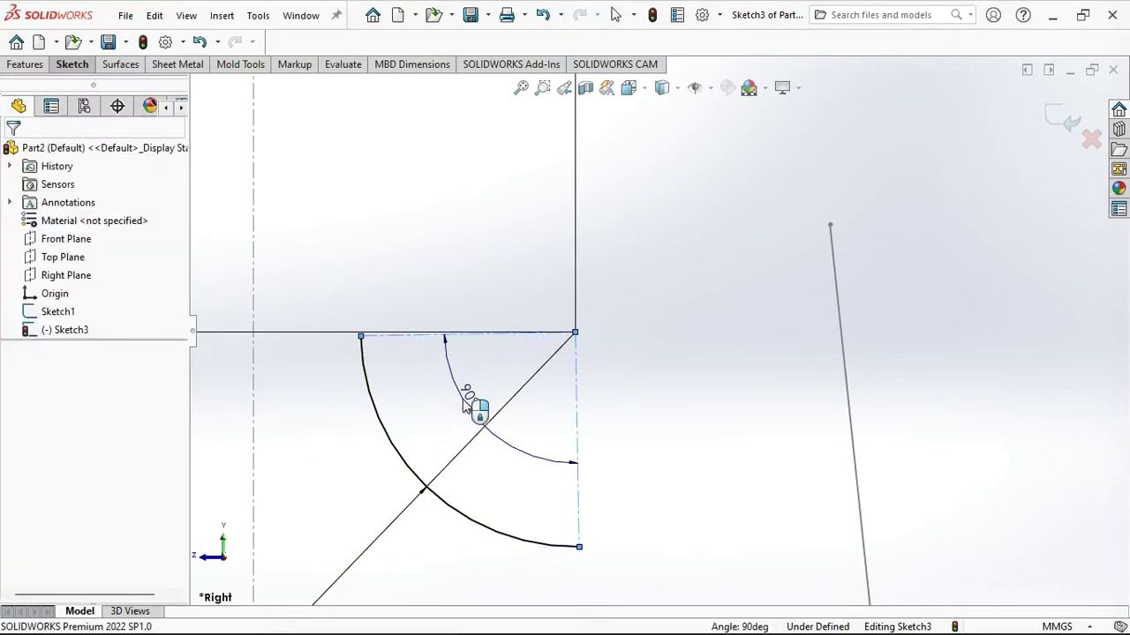
click(467, 402)
text(70)
key(Return)
Tilt the construction line 10° from the vertical centerline.
scroll(630, 404, up, 2)
scroll(697, 370, up, 2)
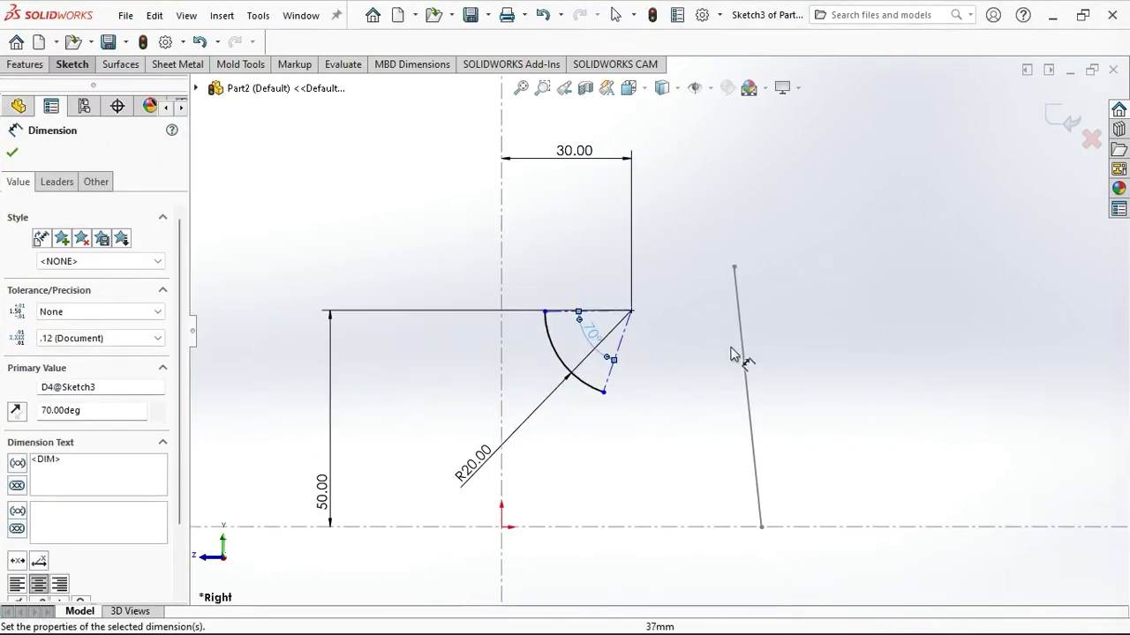
click(616, 353)
click(501, 402)
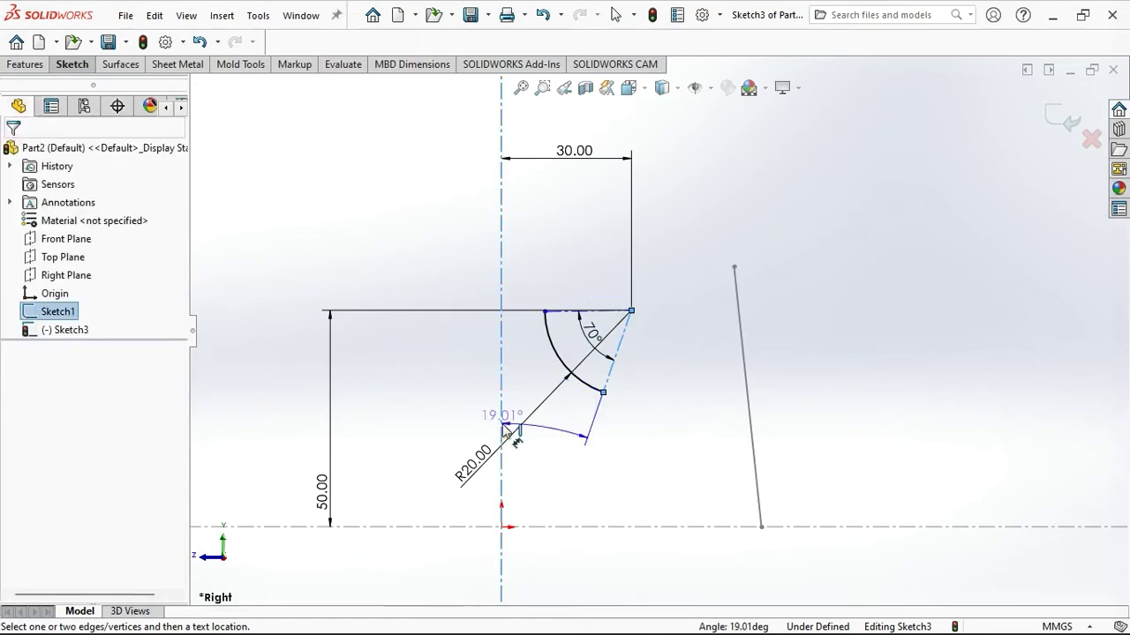
click(564, 468)
text(10)
key(Return)
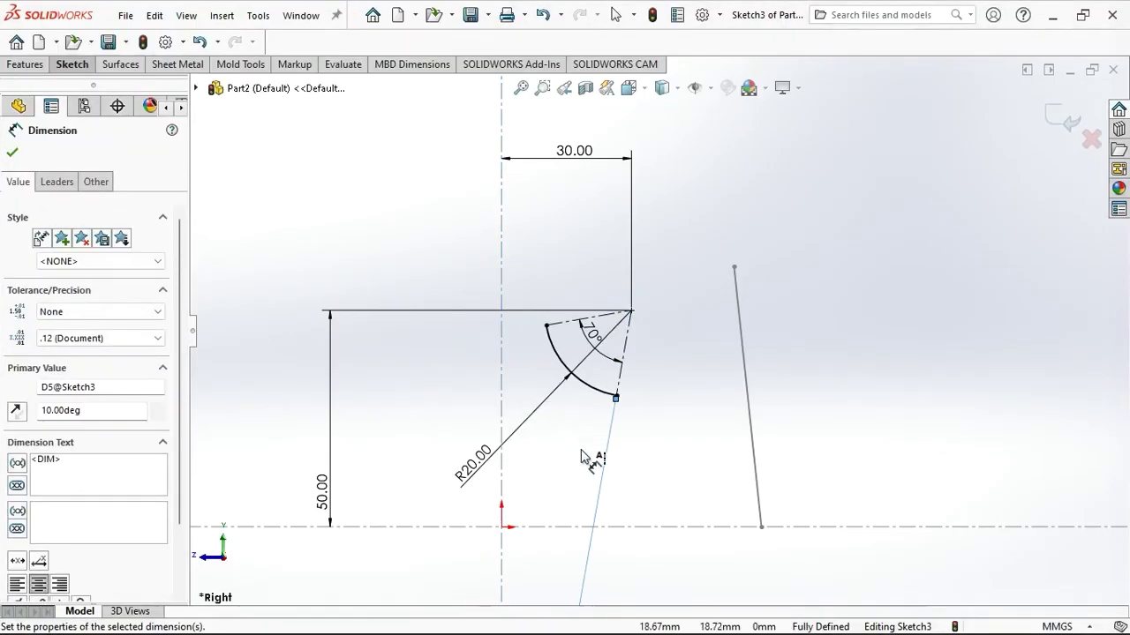
Zoom out to check the sketch, then exit it.
scroll(681, 443, up, 2)
key(z)
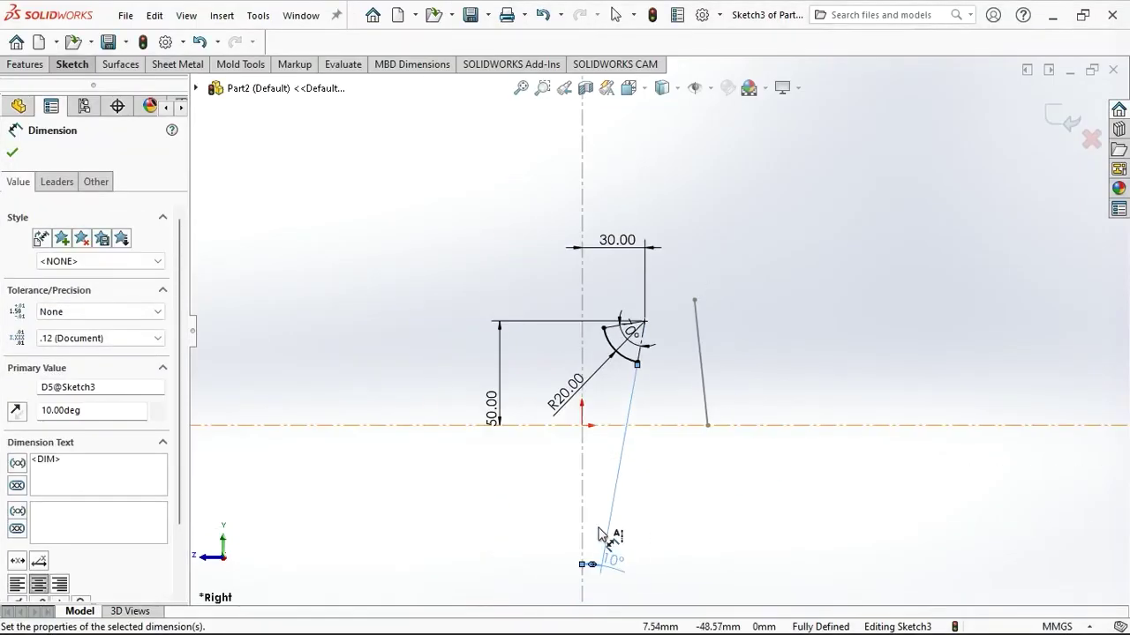
scroll(589, 477, down, 3)
scroll(668, 518, up, 2)
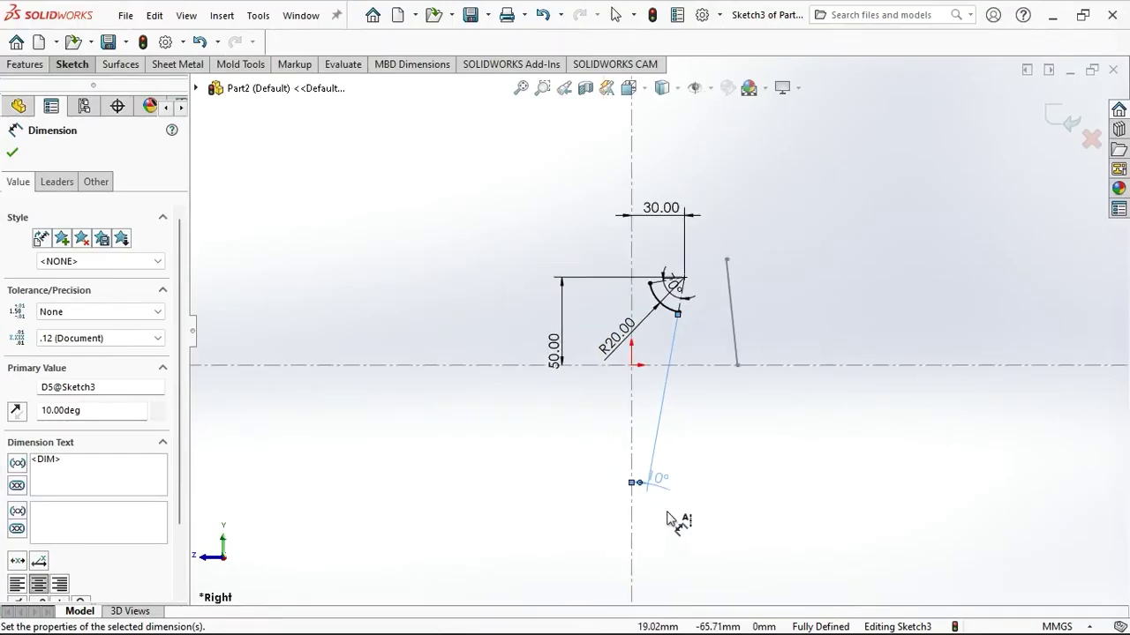
click(1059, 118)
click(70, 239)
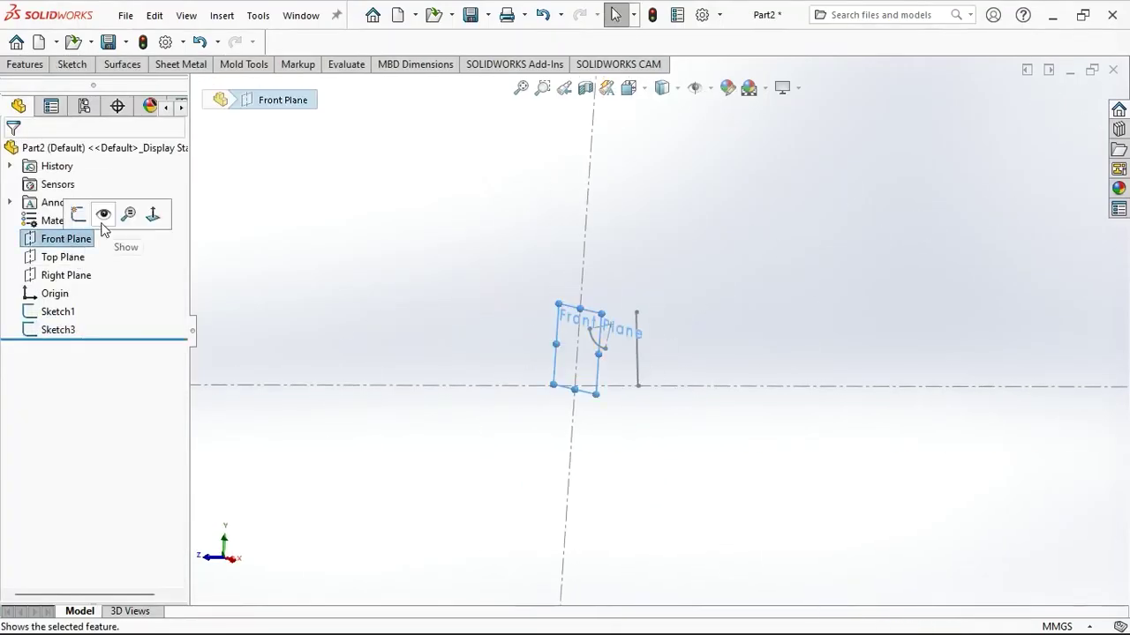
On the Front plane, draw a centerpoint arc from the origin up to the vertical centerline.
click(78, 215)
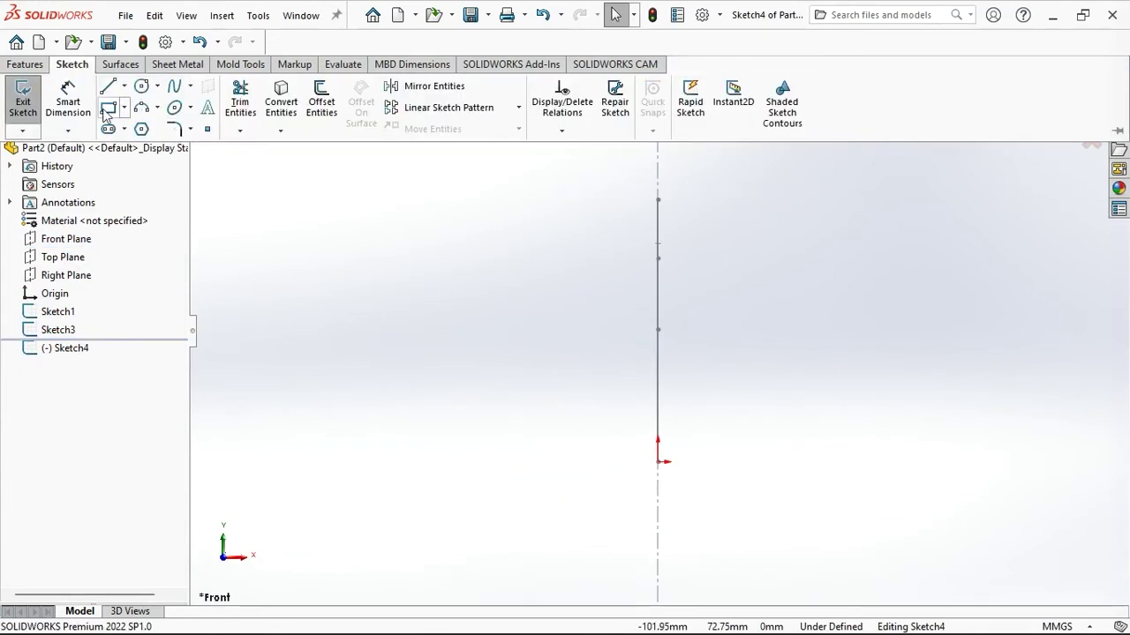
click(156, 108)
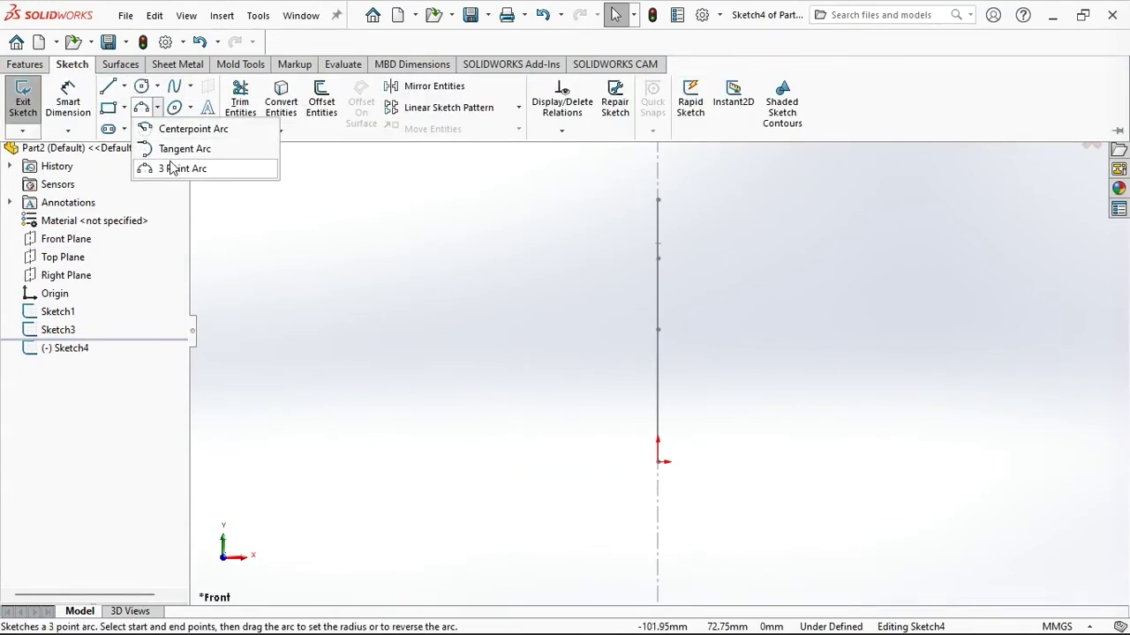
click(181, 126)
click(659, 461)
click(871, 462)
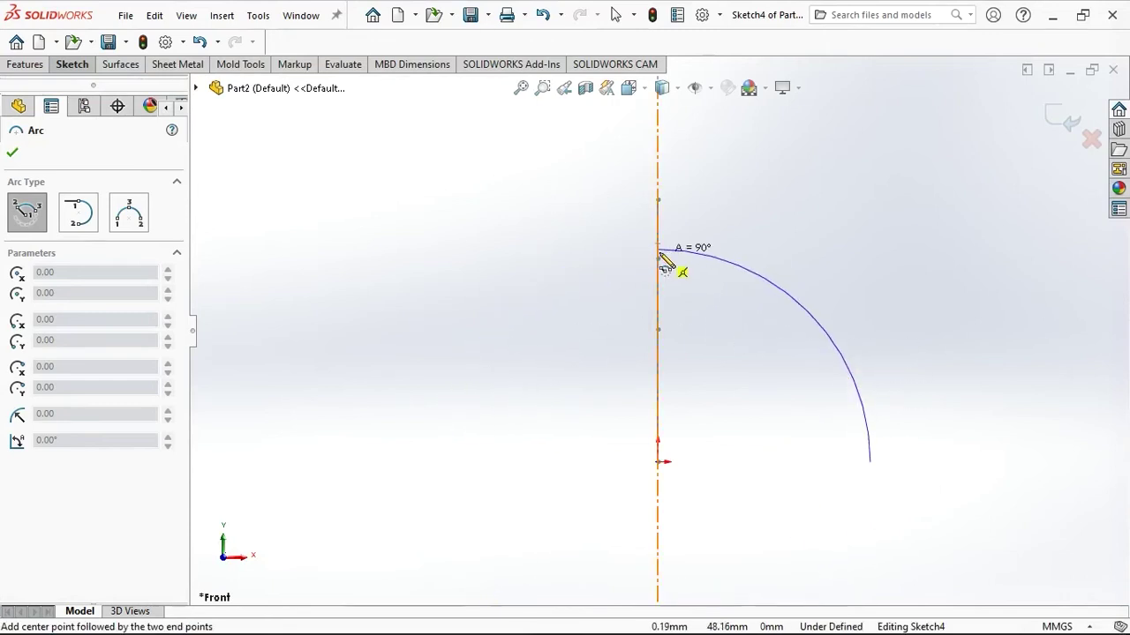
click(658, 250)
Give the arc a 60 mm radius.
right_click(794, 151)
right_drag(920, 240, 842, 241)
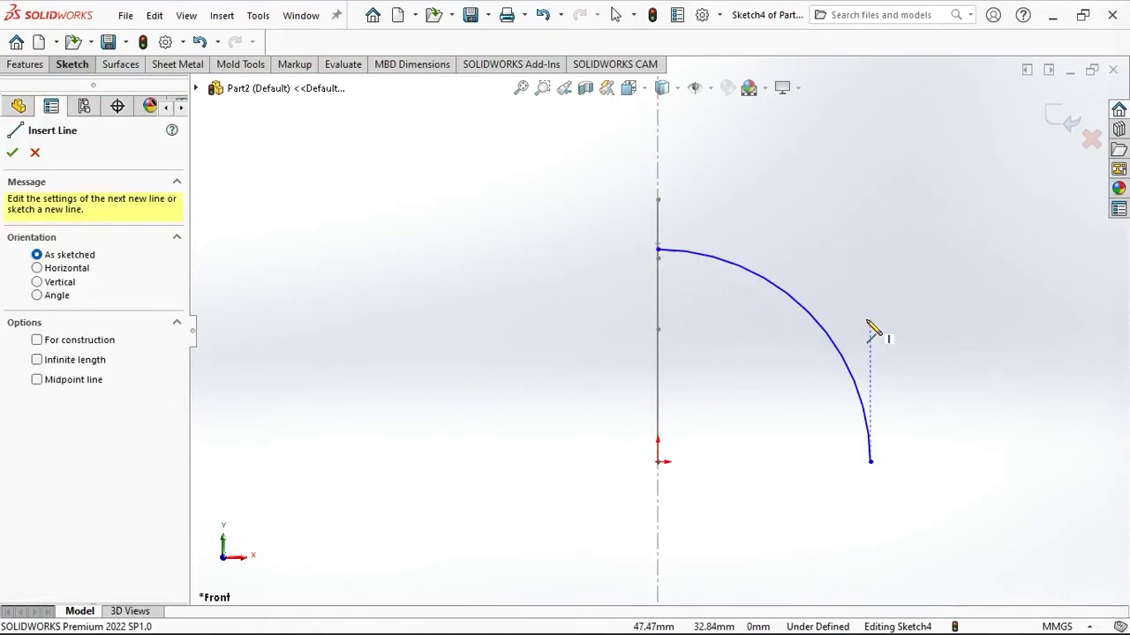
right_drag(865, 378, 877, 315)
click(816, 329)
click(881, 218)
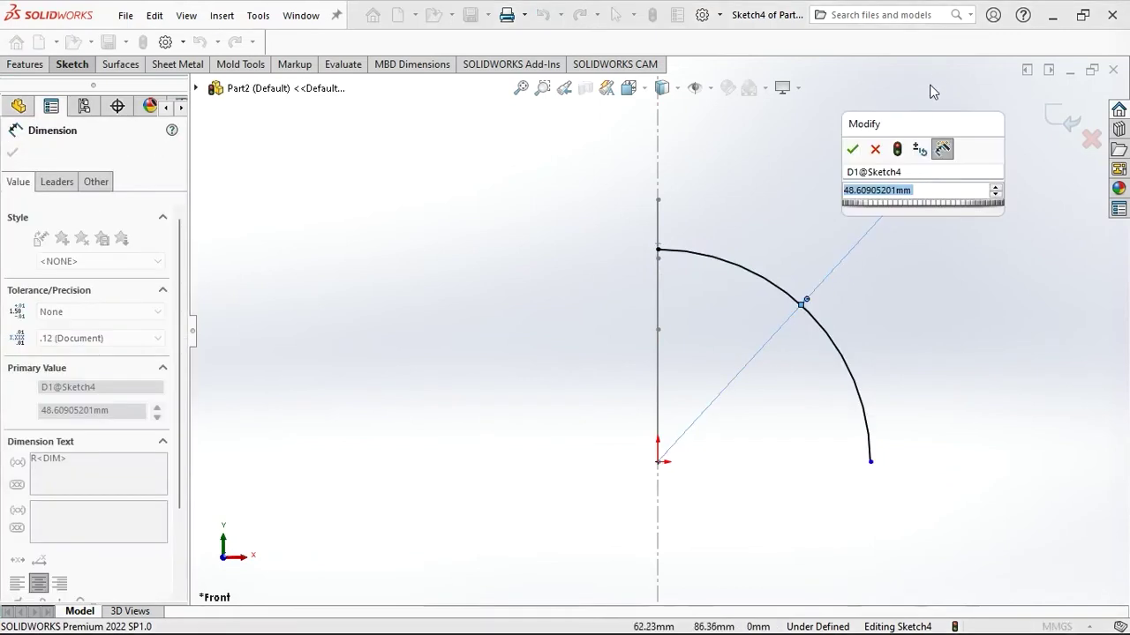
text(60)
key(Return)
Make the arc's lower endpoint horizontal with the origin and exit the sketch.
right_click(706, 442)
click(737, 487)
click(920, 461)
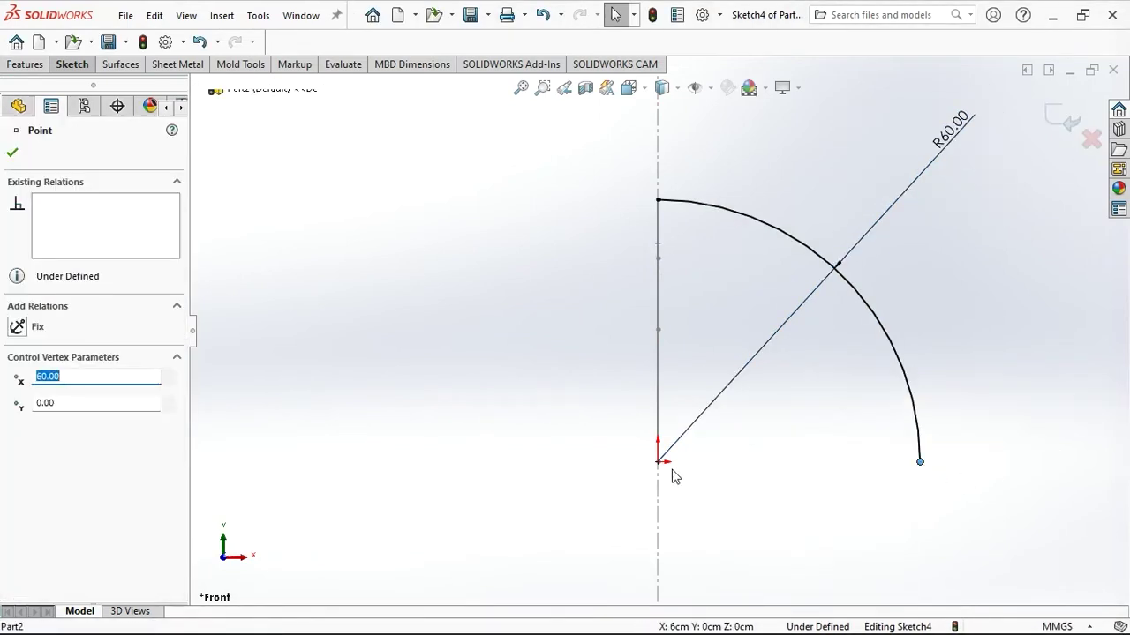
ctrl+click(657, 462)
click(53, 419)
click(554, 413)
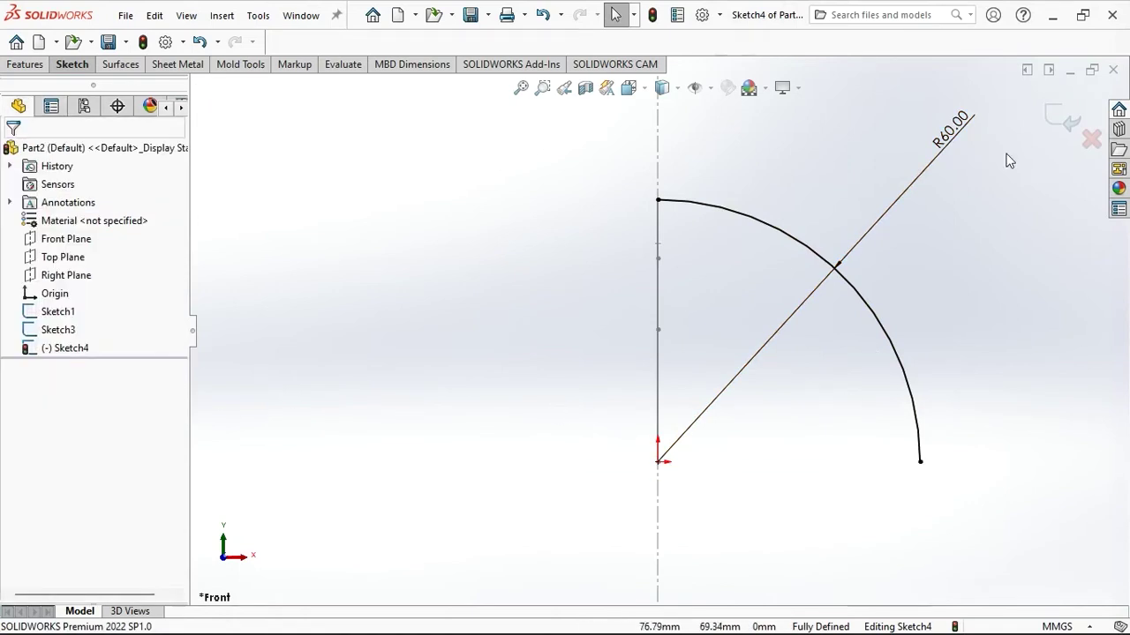
middle_drag(981, 328, 691, 298)
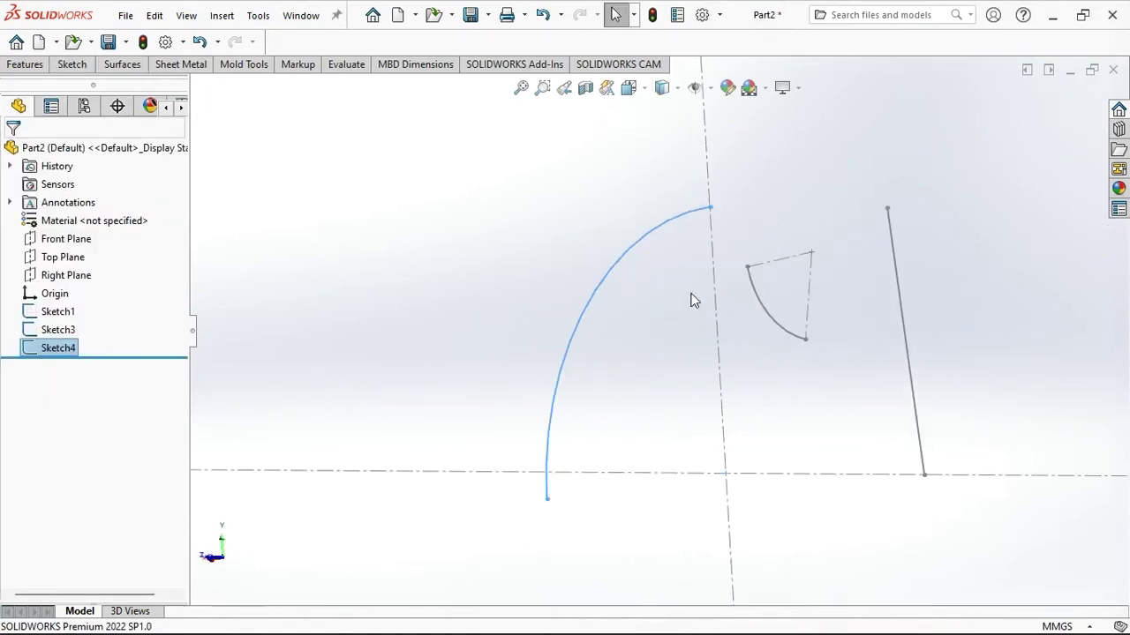
Abandon a first extruded-surface attempt and select the small arc sketch.
click(25, 66)
click(122, 63)
click(35, 108)
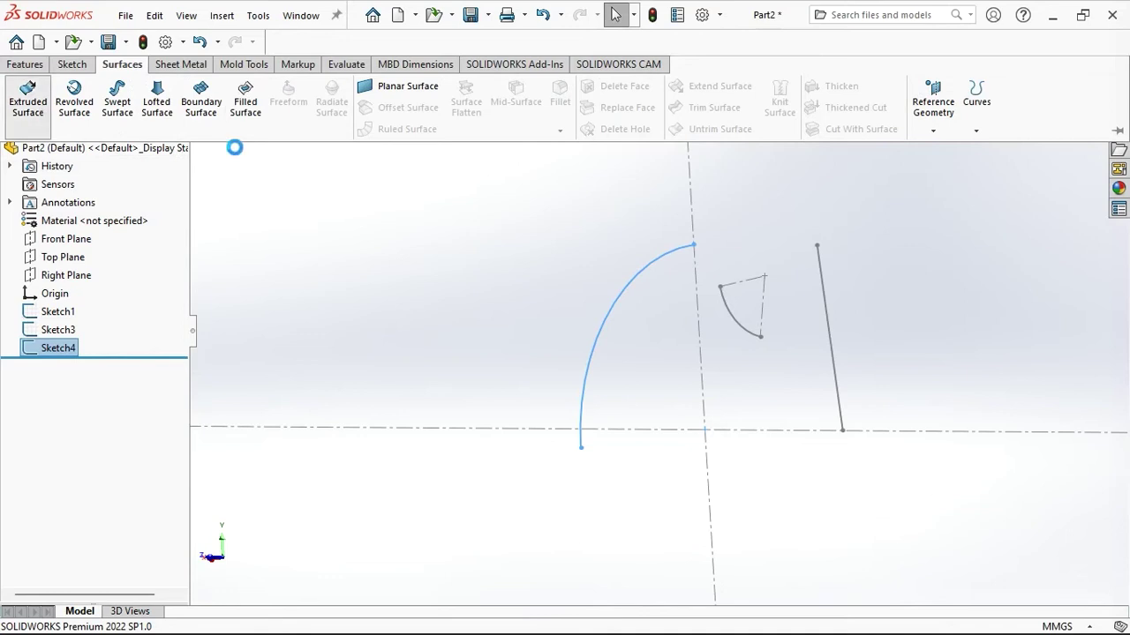
click(34, 153)
click(725, 305)
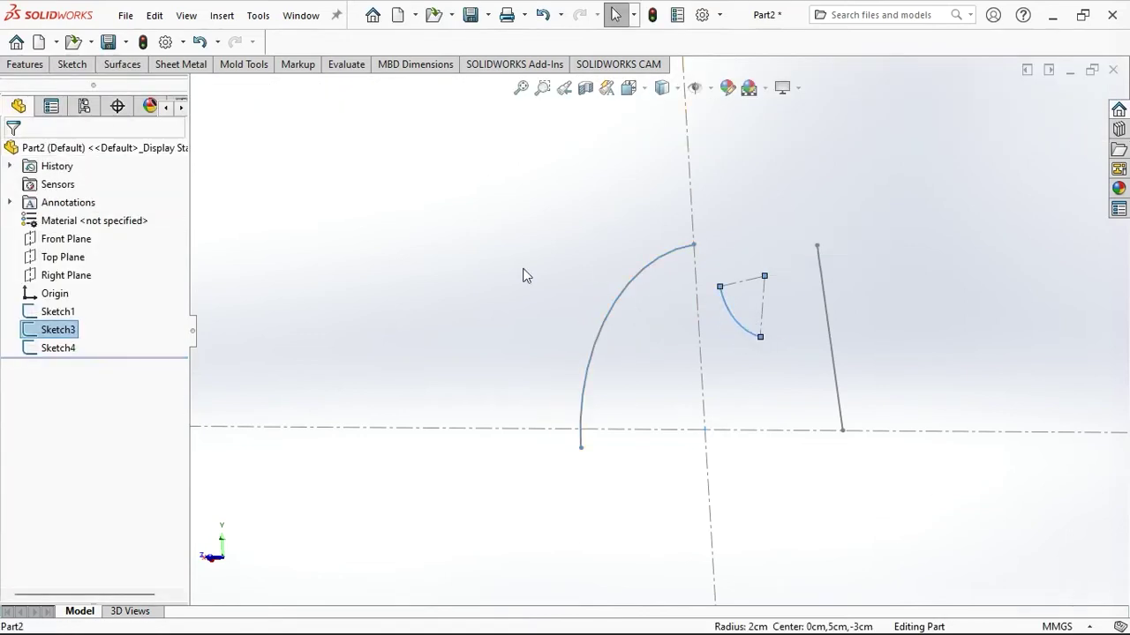
Extrude the small arc as a blind surface 60 mm deep.
click(122, 63)
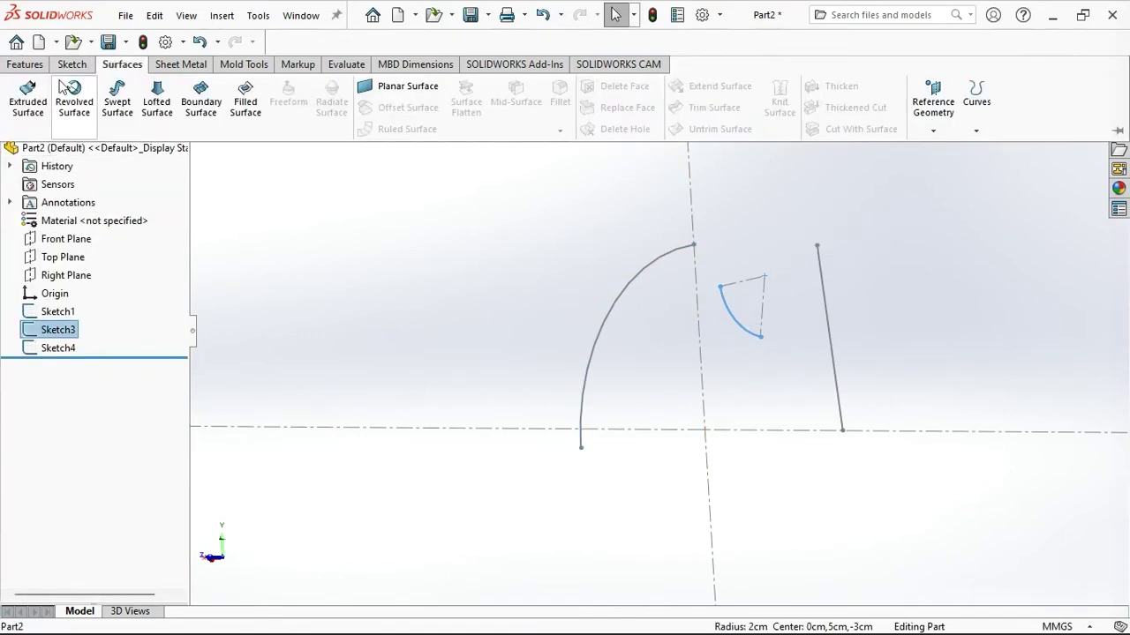
click(28, 99)
click(97, 252)
click(207, 235)
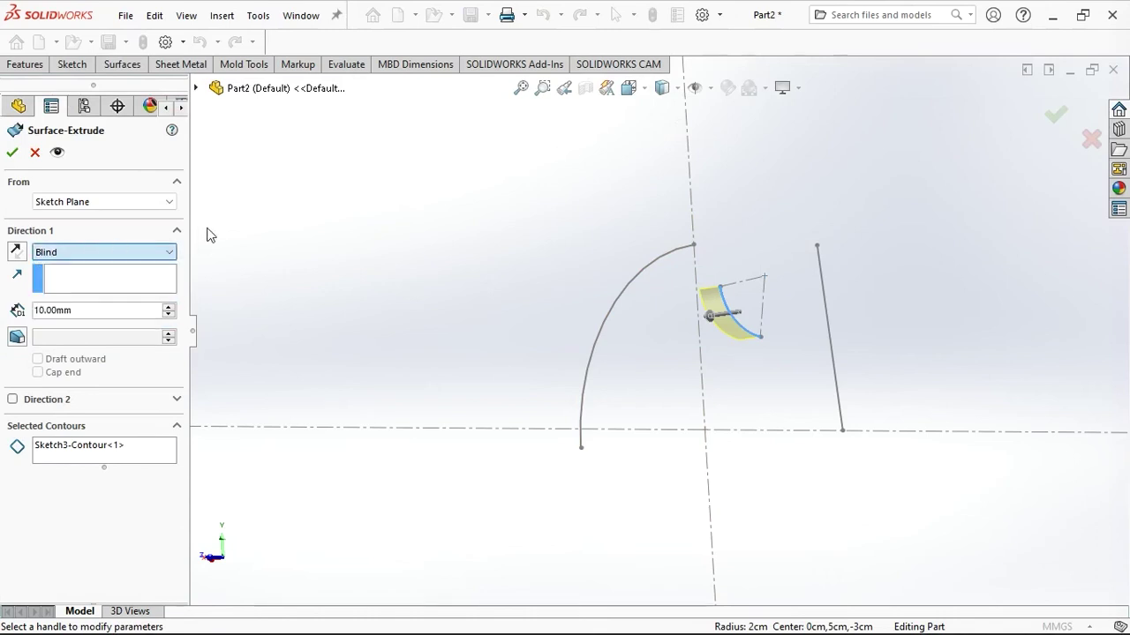
click(128, 310)
text(60)
key(Return)
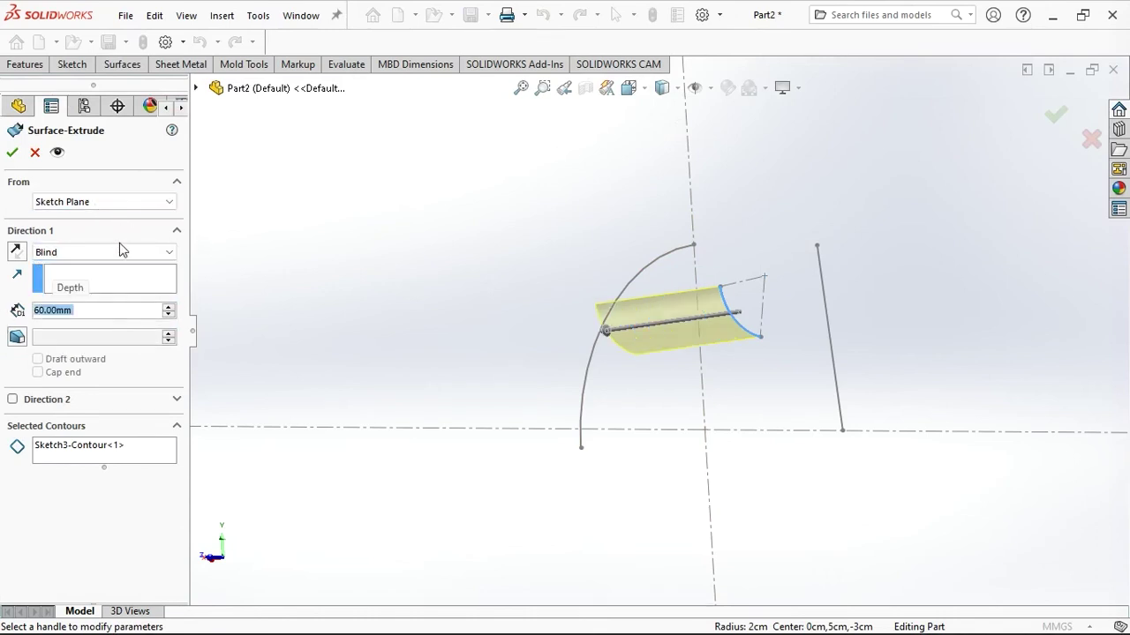
mouse_move(419, 424)
middle_down()
mouse_move(497, 412)
mouse_move(494, 377)
middle_up()
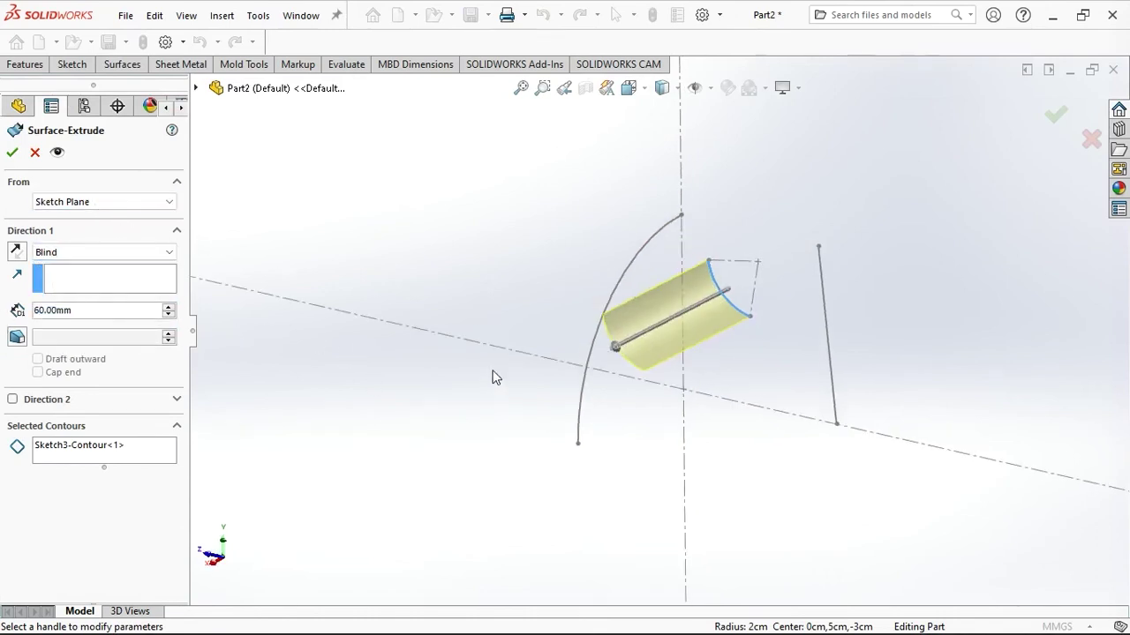
click(12, 149)
Extend the curved surface's lower edge linearly by 40 mm.
click(25, 63)
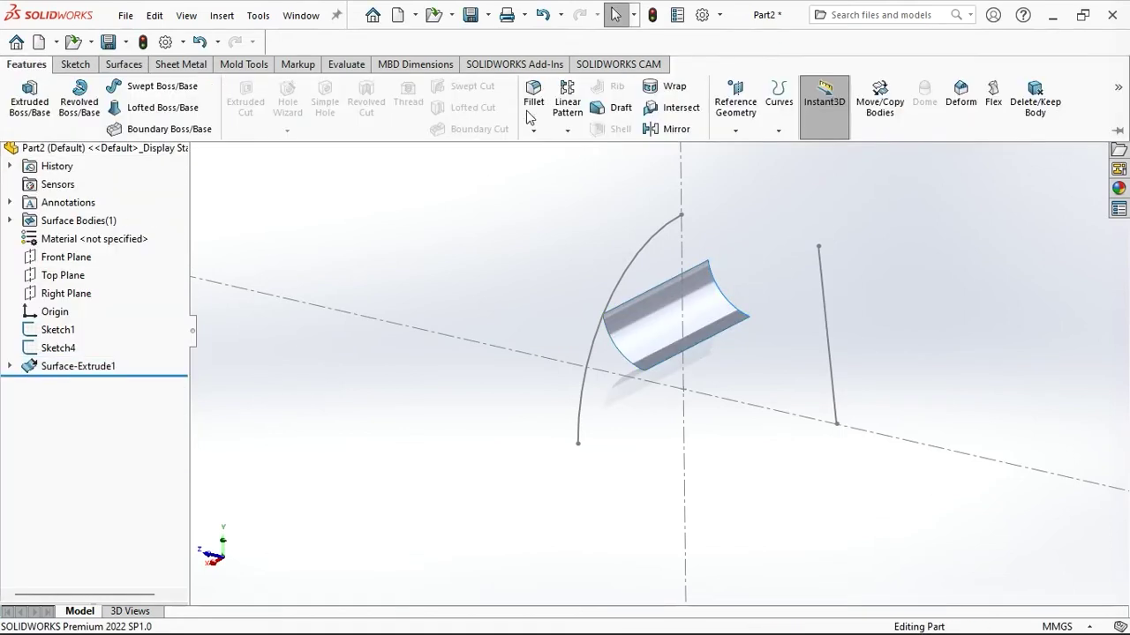
click(126, 67)
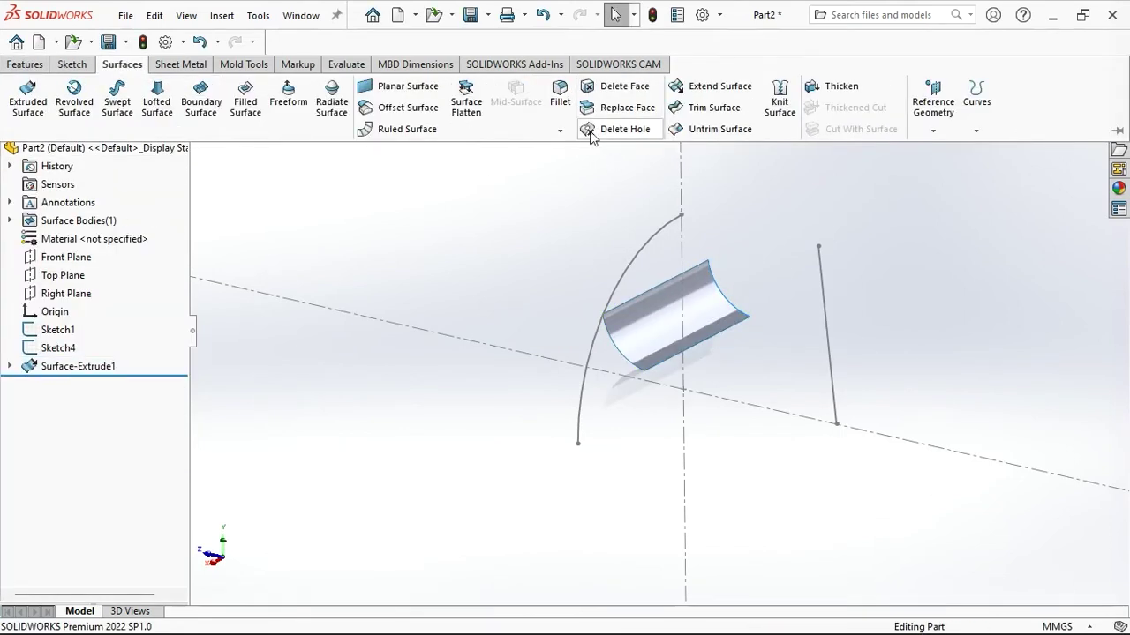
click(717, 94)
click(731, 324)
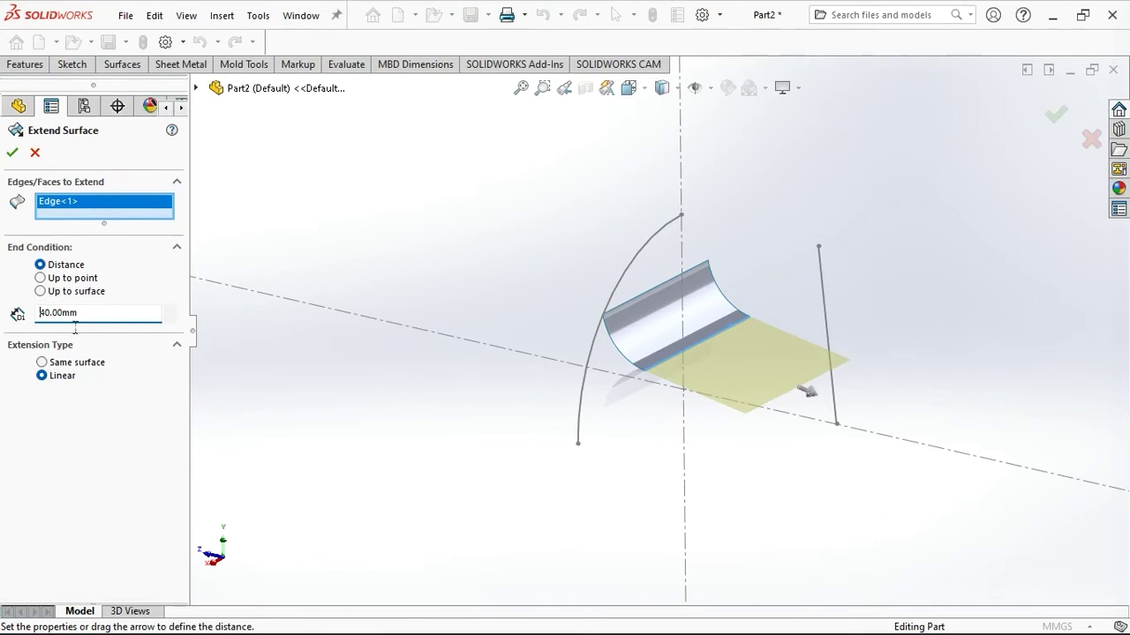
click(12, 153)
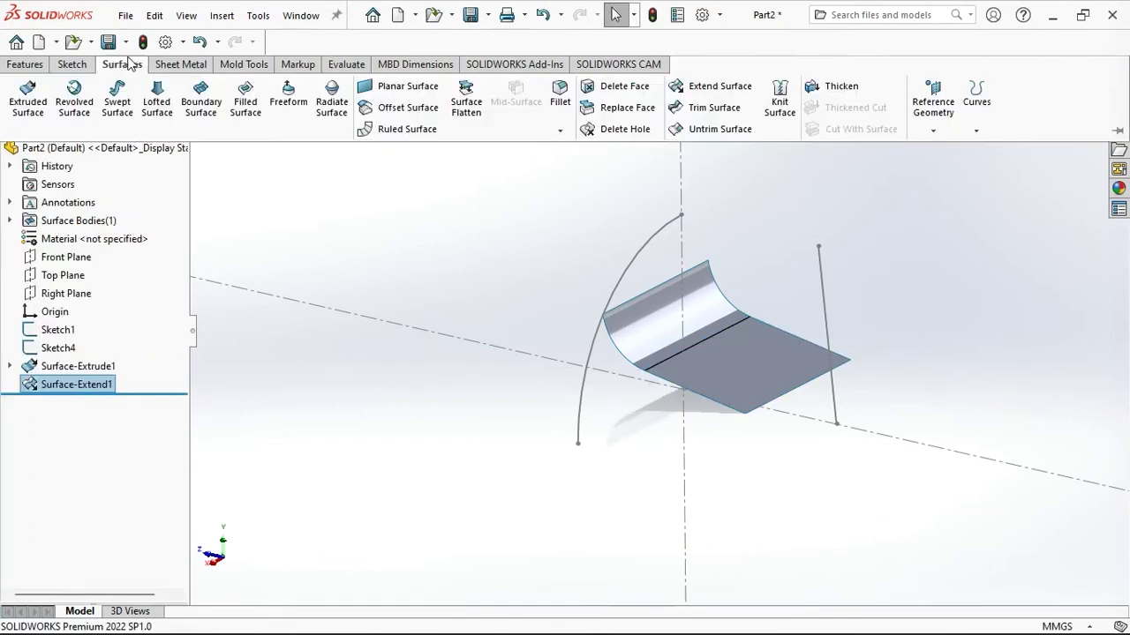
Extend the curved surface's top edge upward by another 40 mm.
click(710, 94)
click(671, 277)
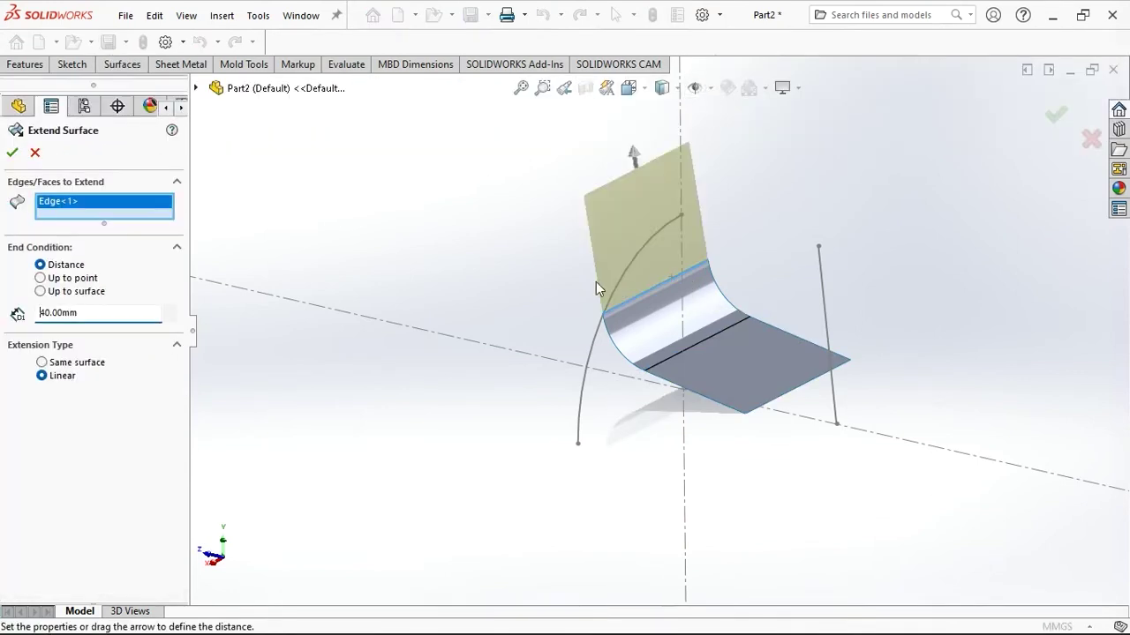
click(13, 153)
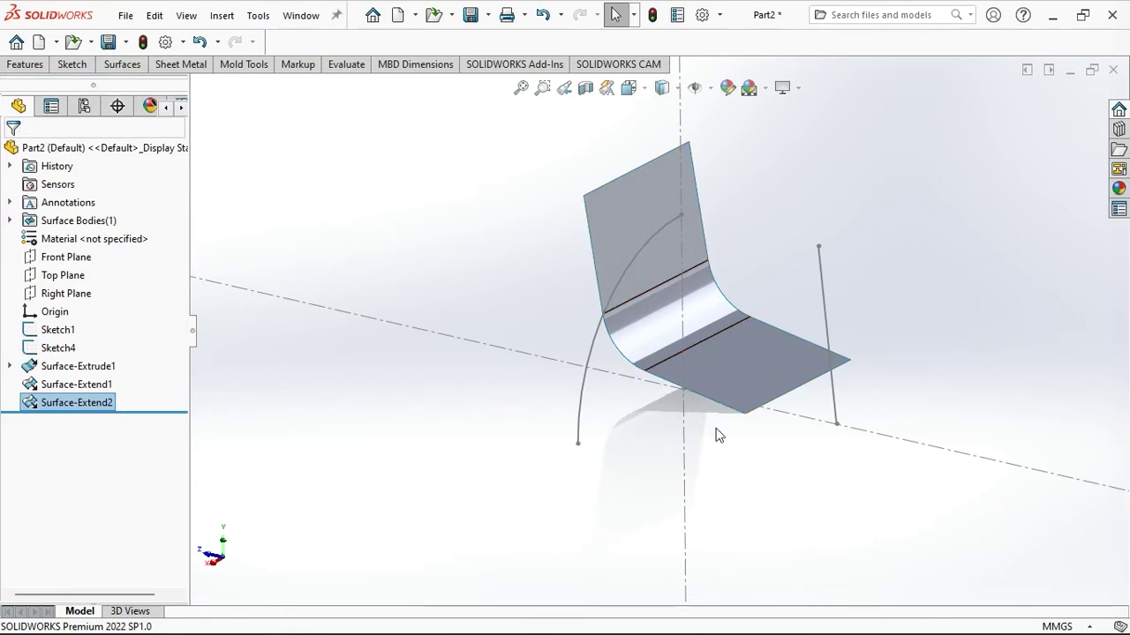
middle_drag(751, 471, 777, 468)
click(73, 64)
click(122, 64)
Revolve the Sketch1 profile 360° about the vertical axis into a surface.
click(74, 102)
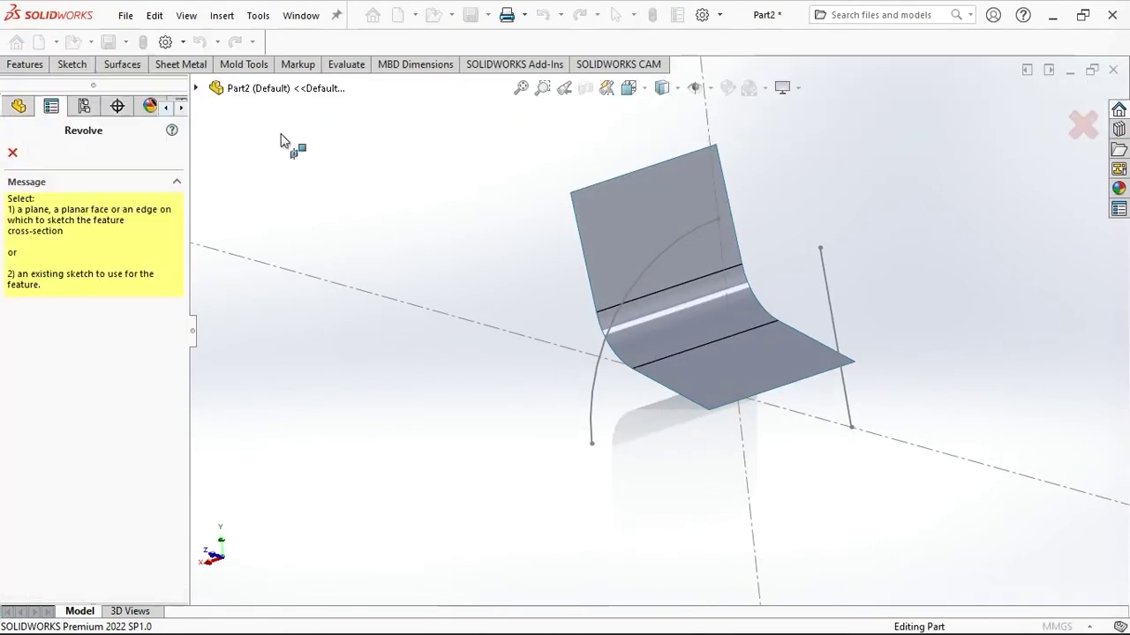
click(841, 384)
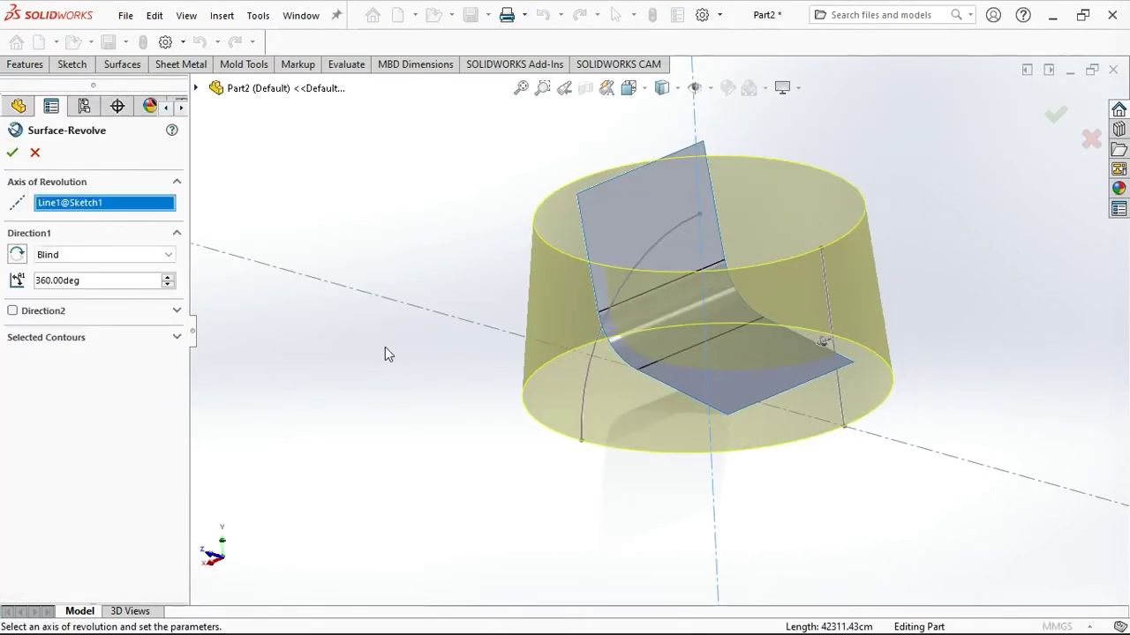
click(13, 153)
middle_drag(280, 284, 331, 324)
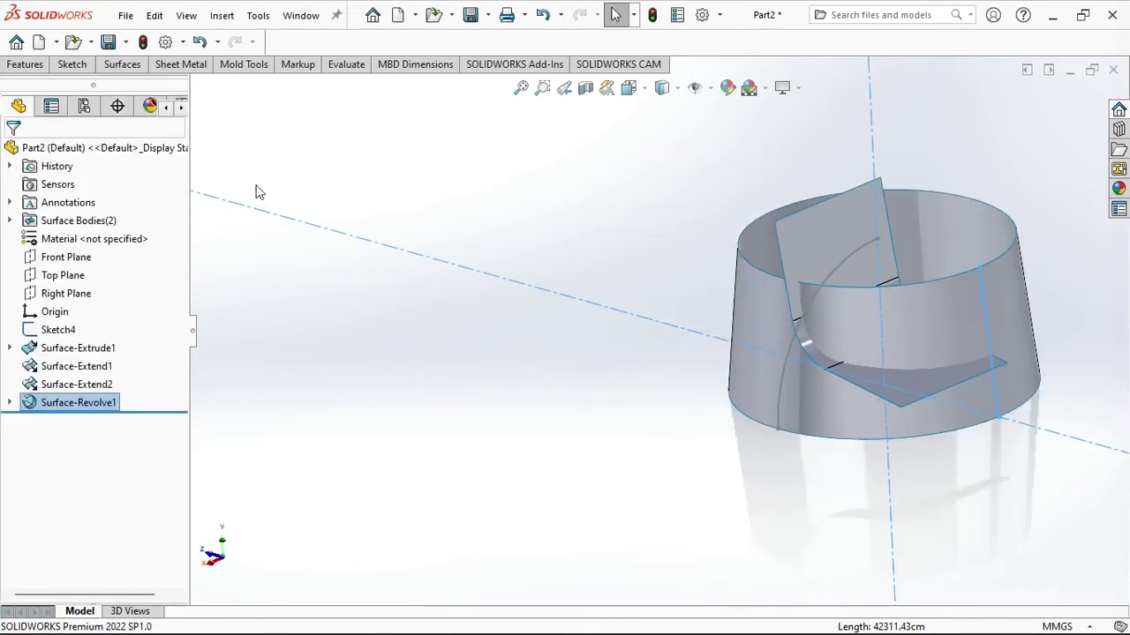
Extrude the Sketch4 arc 60 mm as a surface with its direction flipped.
click(121, 64)
click(27, 102)
click(781, 377)
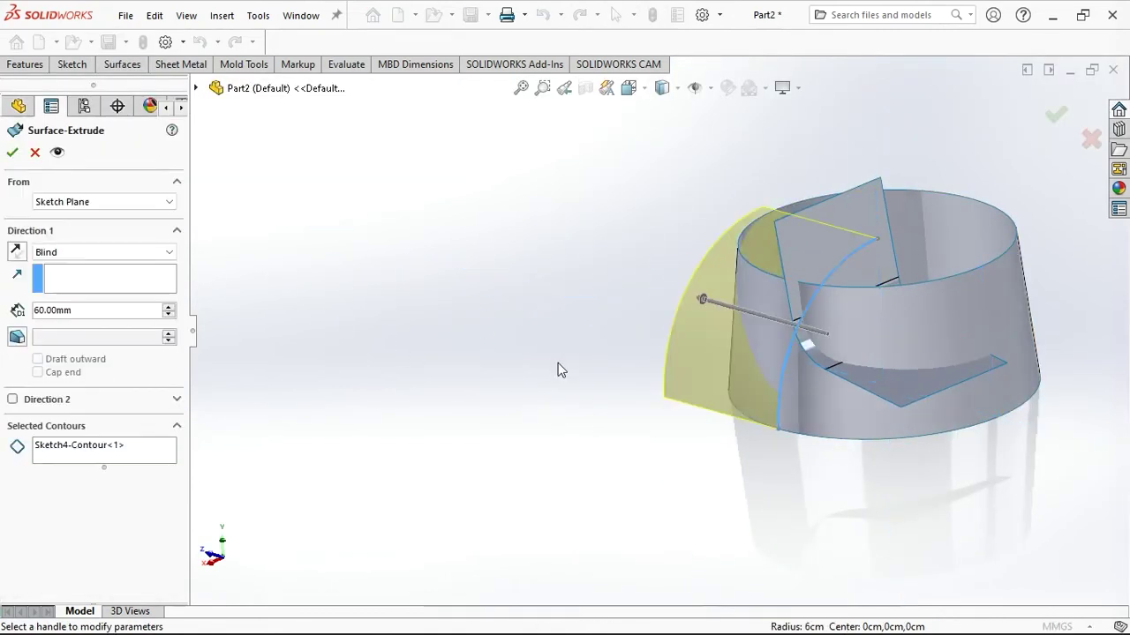
click(17, 251)
click(13, 152)
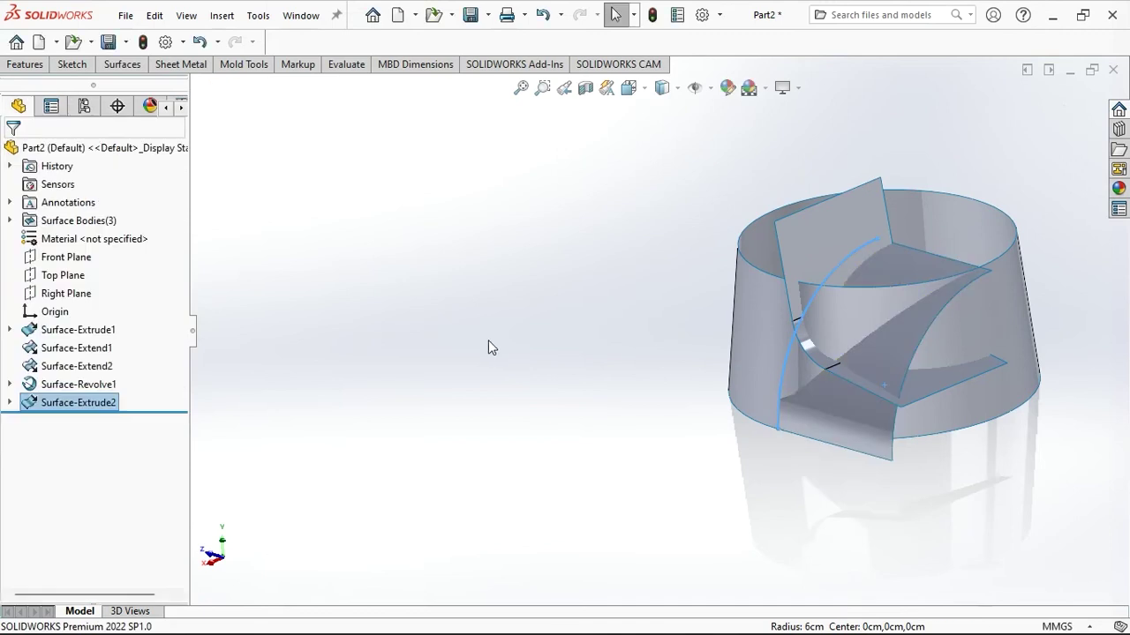
middle_drag(482, 340, 237, 403)
Edit Surface-Revolve1 to change its revolve angle to 90°.
click(77, 384)
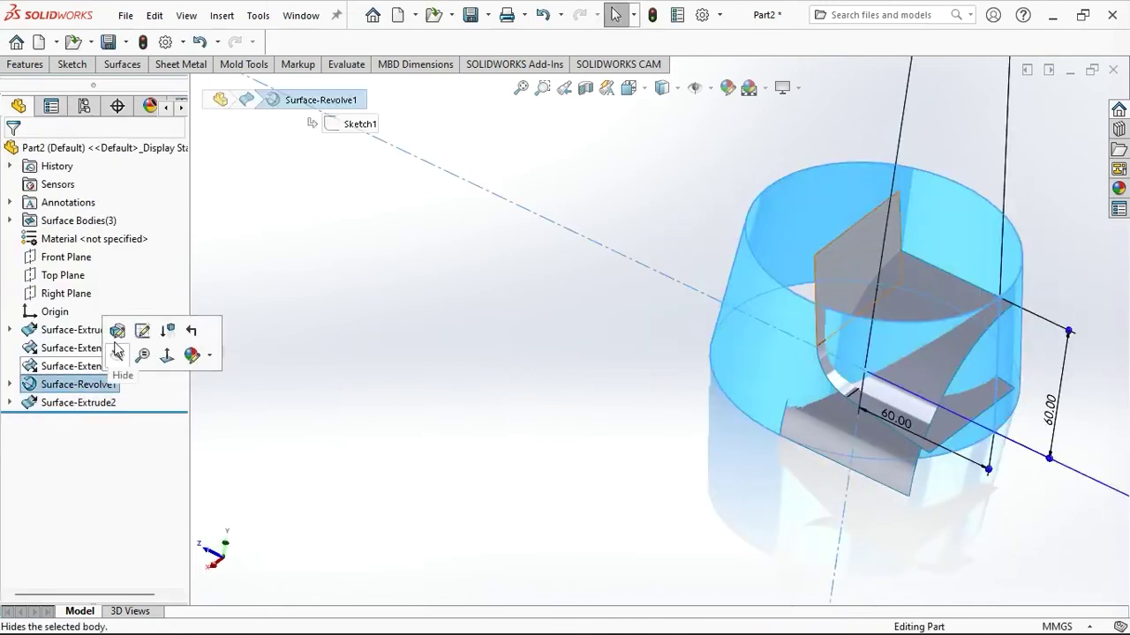
click(118, 329)
drag(98, 283, 2, 284)
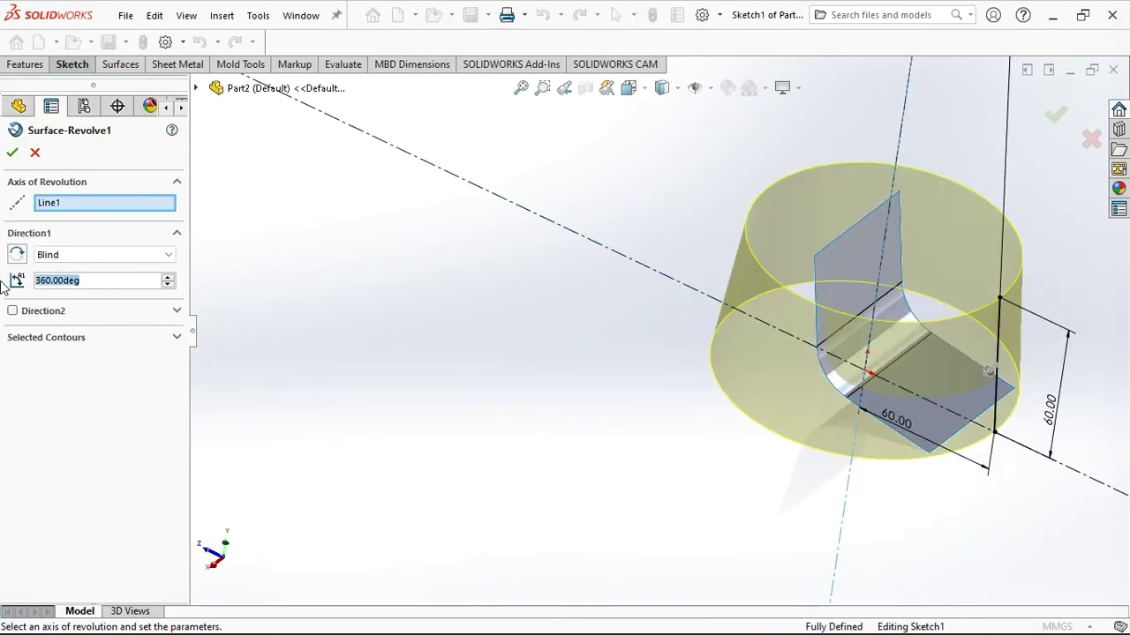
text(0)
key(Return)
click(12, 153)
mouse_move(441, 336)
middle_down()
mouse_move(815, 391)
mouse_move(885, 486)
mouse_move(810, 482)
mouse_move(741, 423)
middle_up()
click(121, 65)
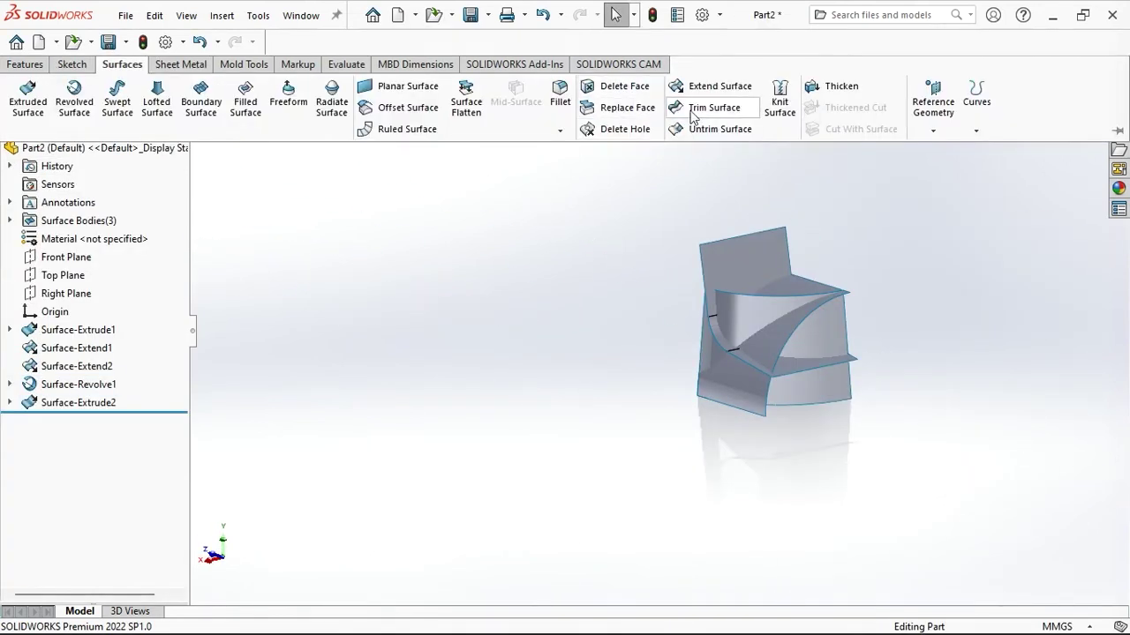
Set up a mutual trim of the extended, revolved and extruded surfaces.
click(693, 113)
click(60, 200)
click(60, 214)
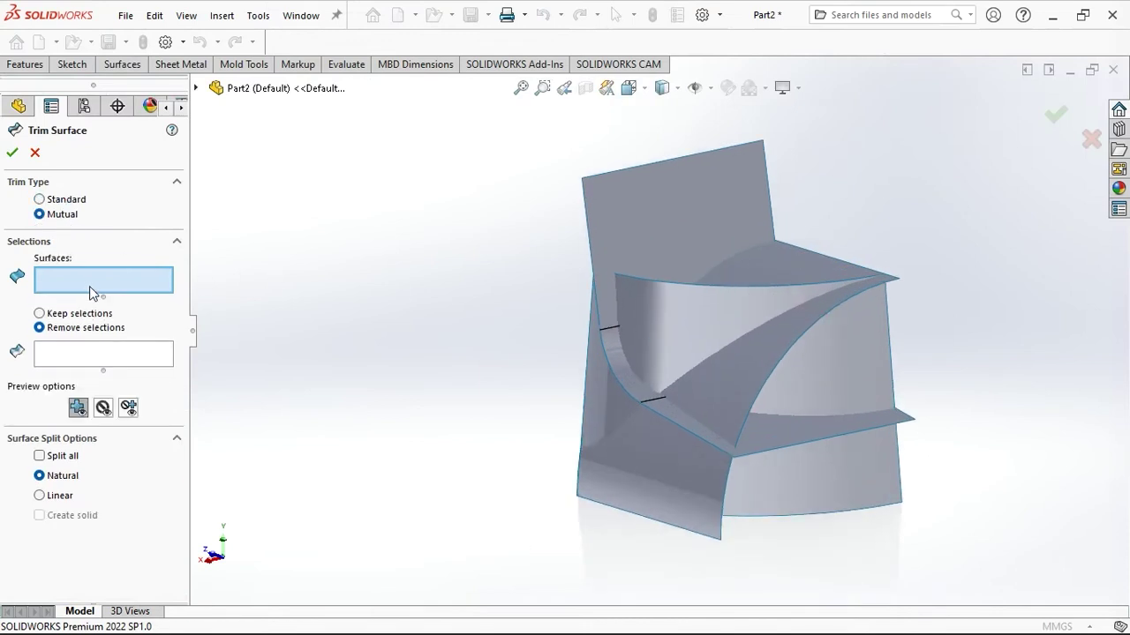
click(769, 323)
click(764, 310)
click(648, 481)
click(94, 365)
Mark the nine leftover pieces for removal and apply the mutual trim.
click(670, 221)
click(667, 336)
click(852, 357)
middle_drag(852, 356, 845, 385)
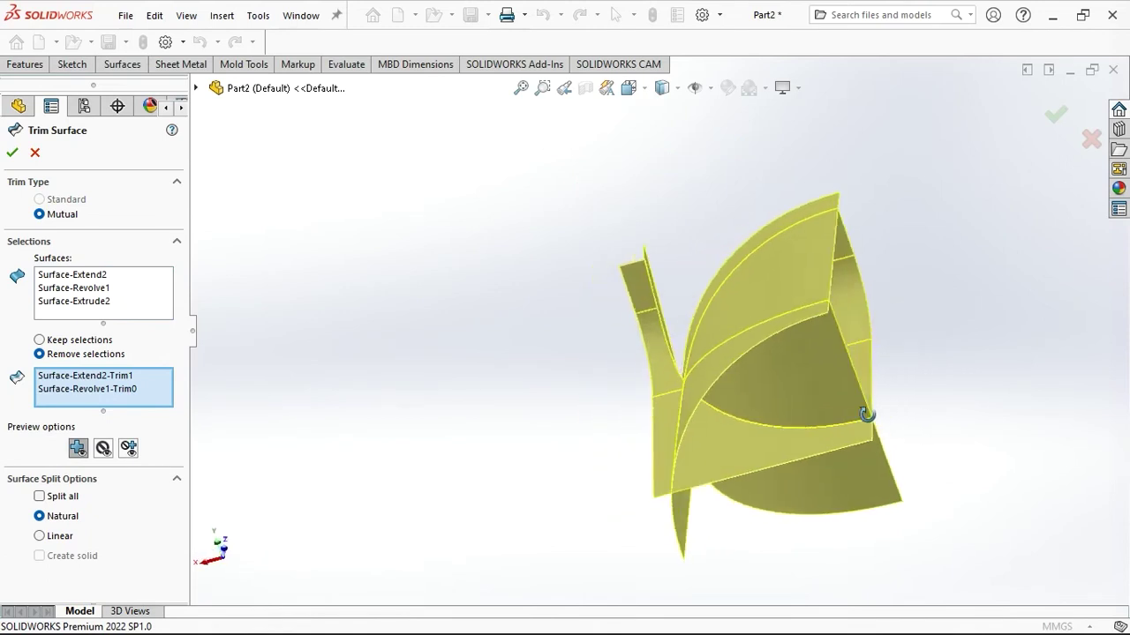
click(796, 347)
click(794, 340)
middle_drag(795, 340, 766, 364)
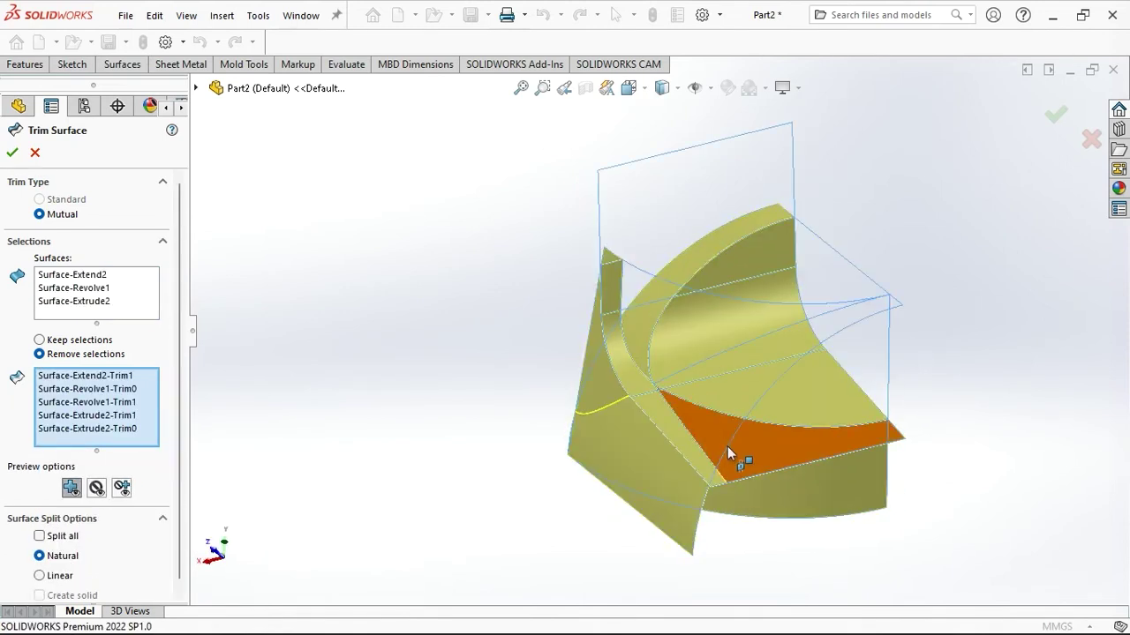
click(729, 447)
click(658, 445)
click(629, 387)
click(629, 395)
middle_drag(630, 394, 586, 428)
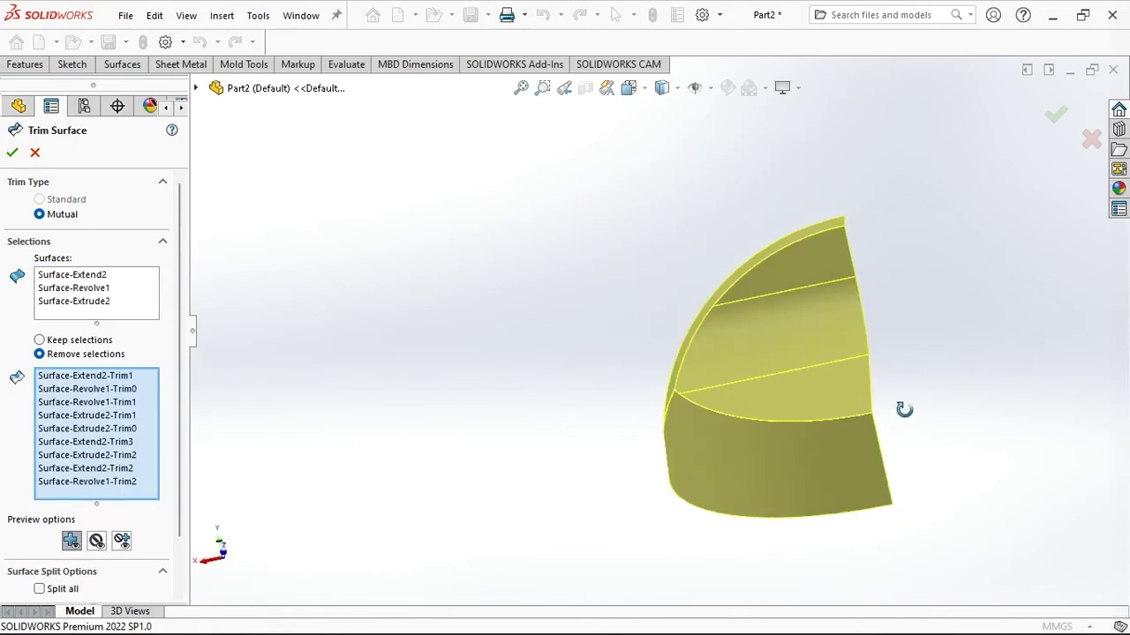
click(11, 152)
mouse_move(487, 340)
middle_down()
mouse_move(656, 448)
mouse_move(479, 203)
middle_up()
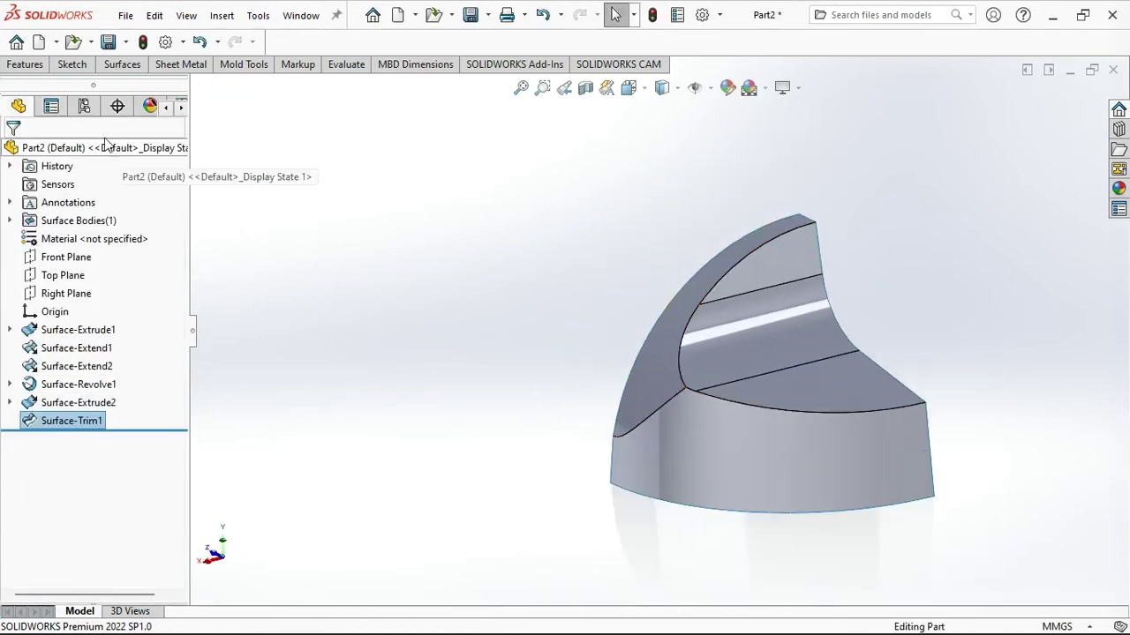
Add a variable-size fillet on the curved edge: 10 mm at the lower end, 20 mm at the upper.
click(73, 64)
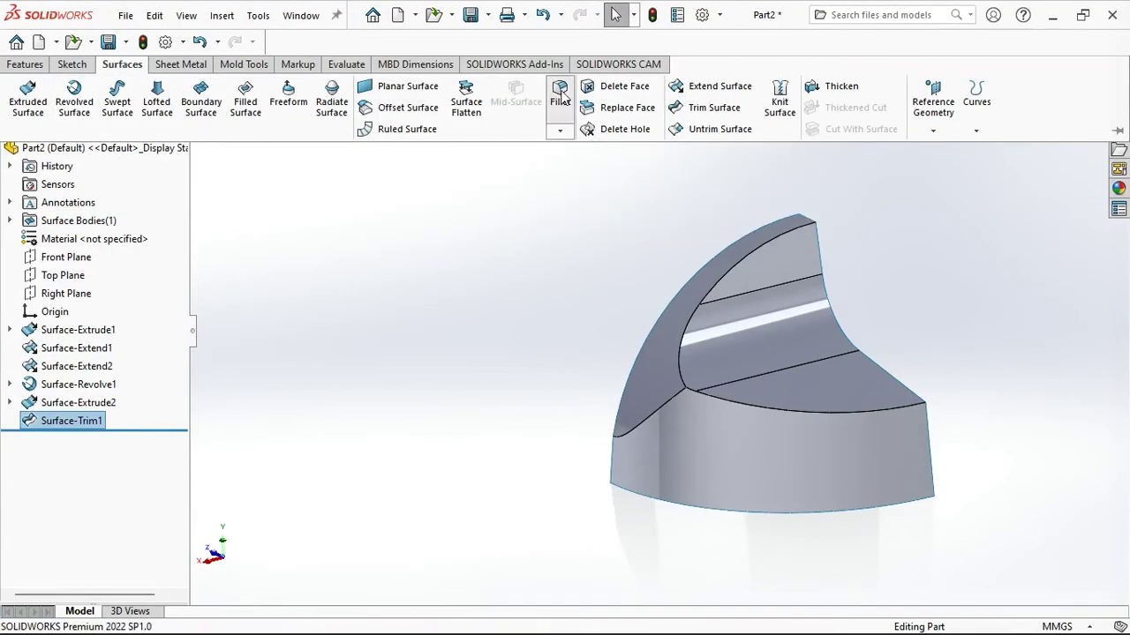
click(568, 83)
click(58, 239)
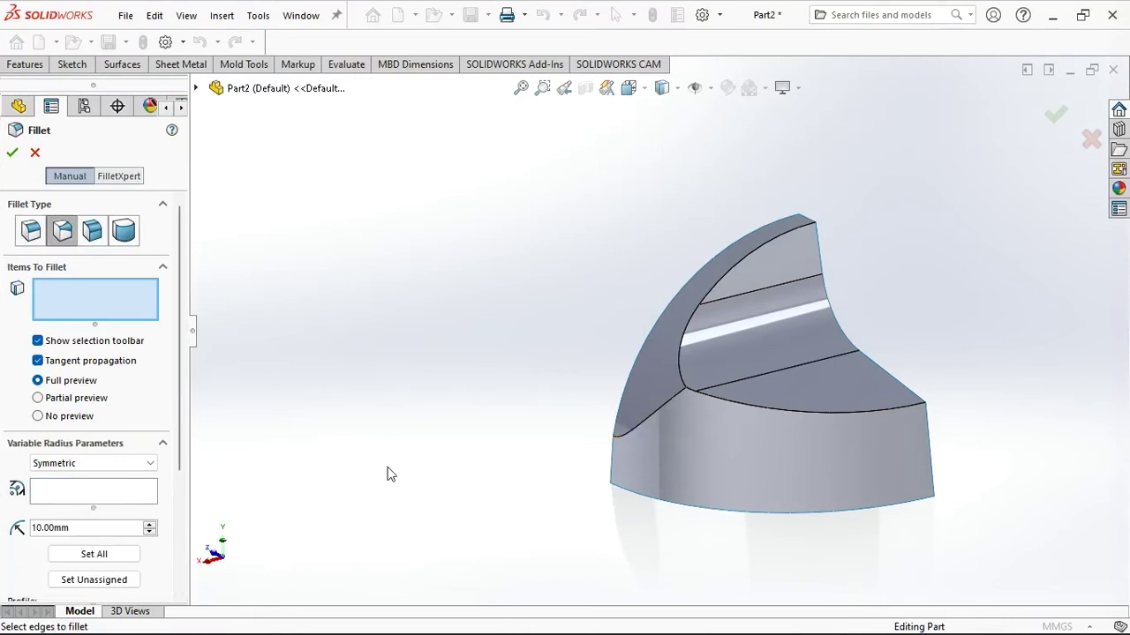
click(649, 415)
click(560, 458)
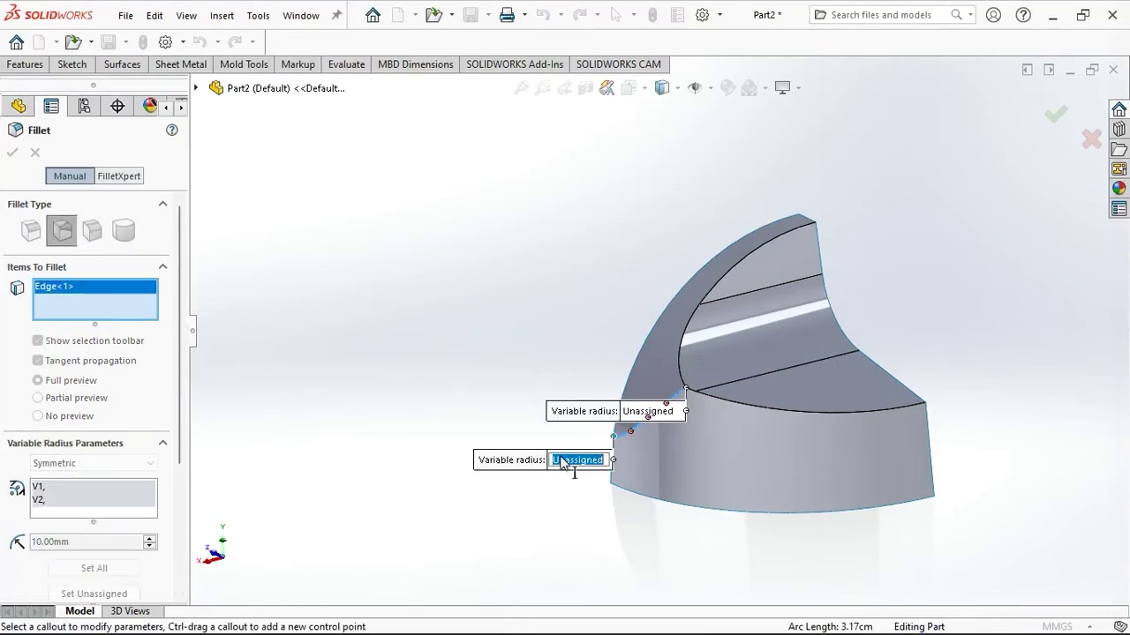
key(Return)
click(635, 412)
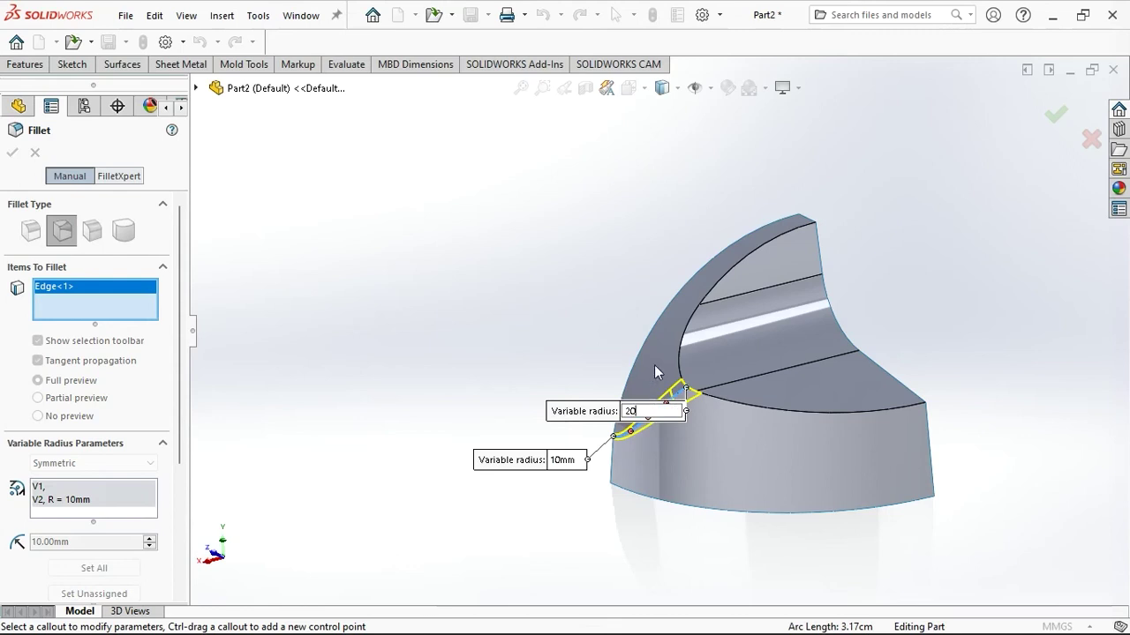
key(Return)
click(11, 154)
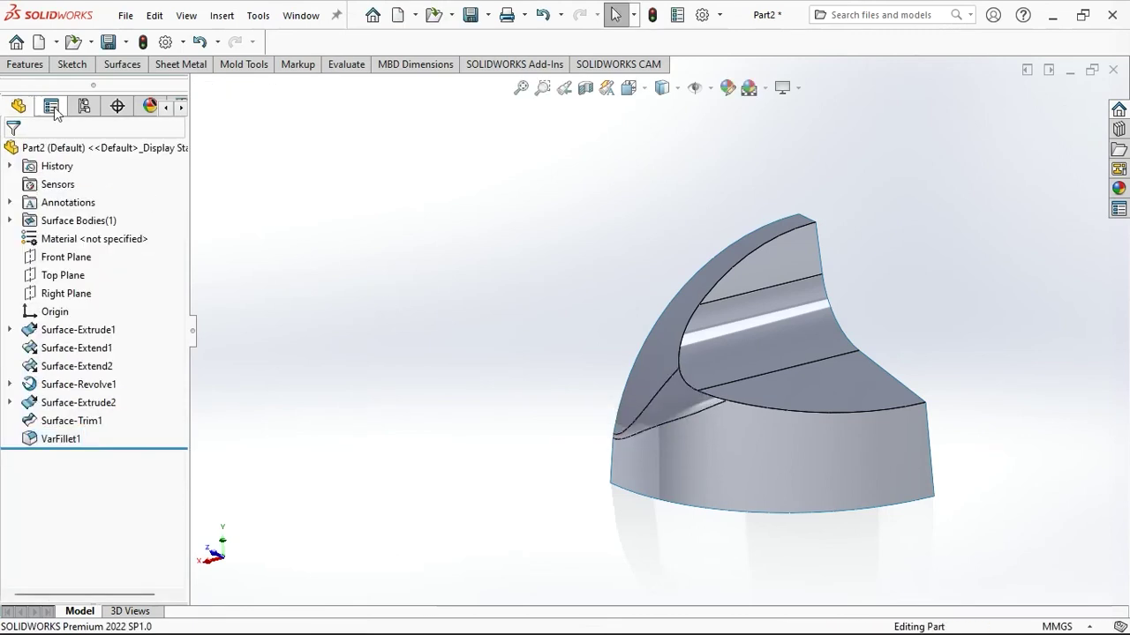
click(122, 64)
Begin a constant-size fillet on the top edge, then cancel it.
click(551, 95)
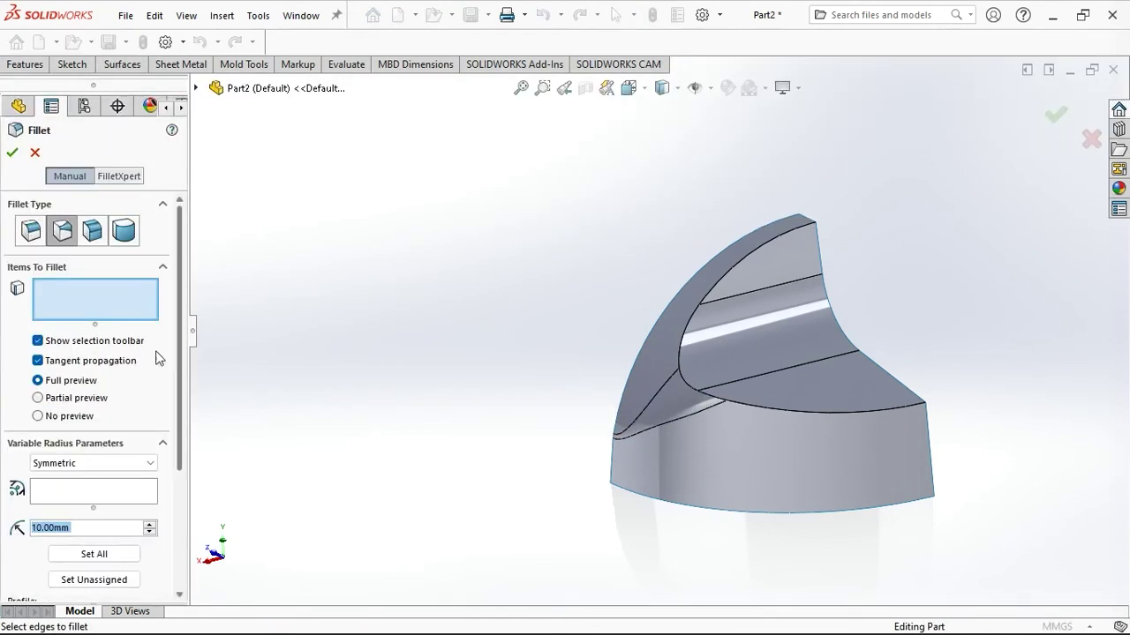
click(29, 232)
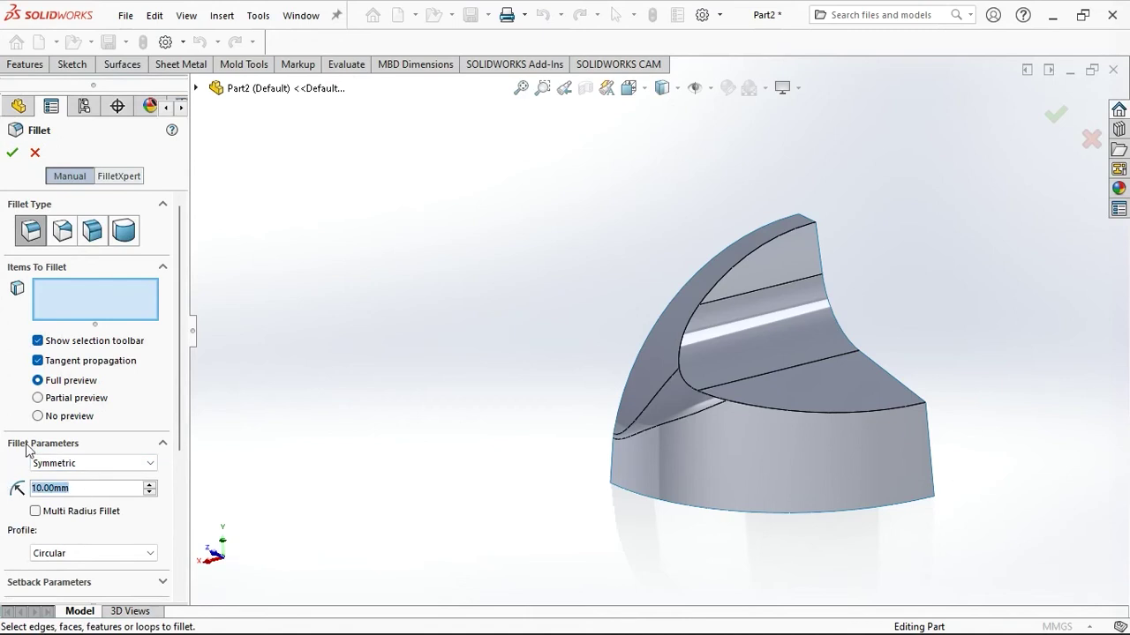
text(5)
click(696, 315)
key(Escape)
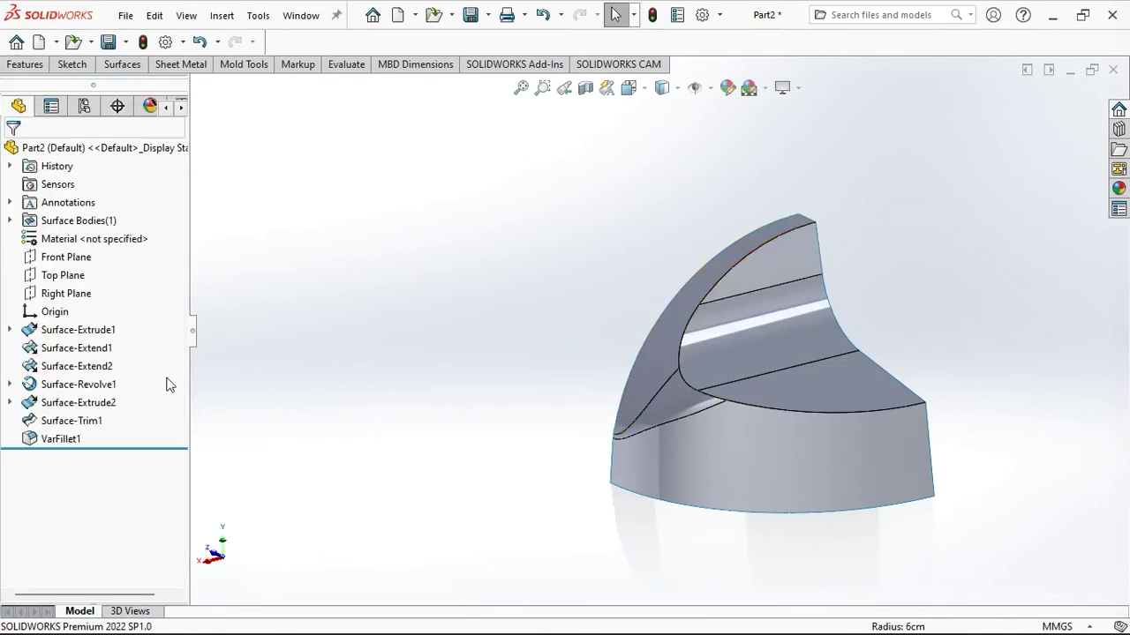
Fillet the top curved edge chain with a constant 5 mm radius.
click(121, 65)
click(558, 94)
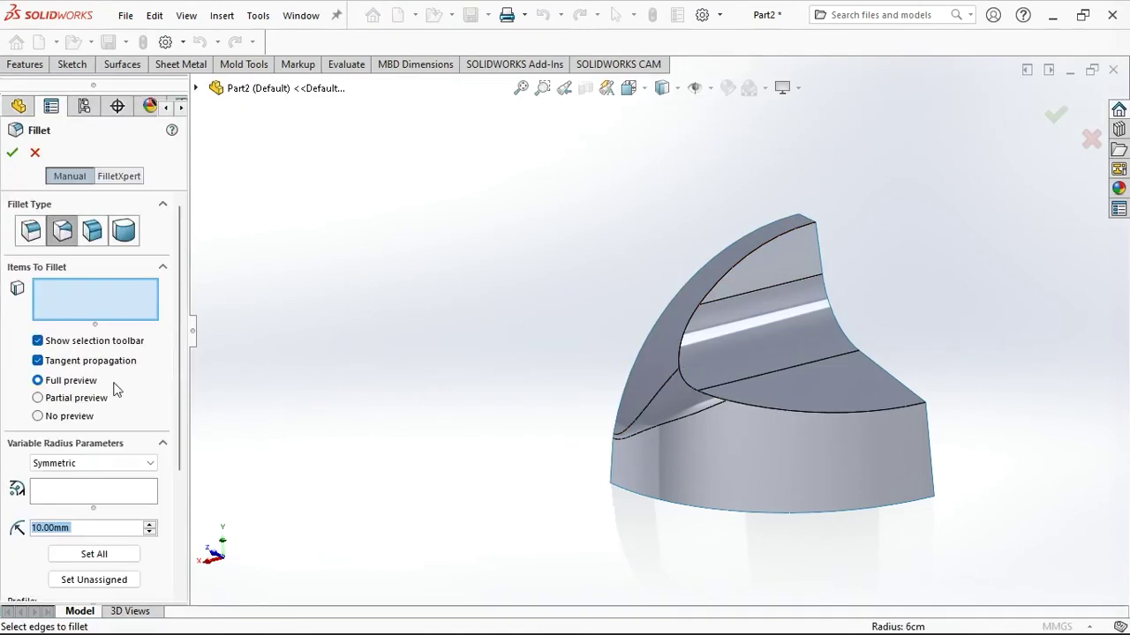
click(694, 315)
click(30, 232)
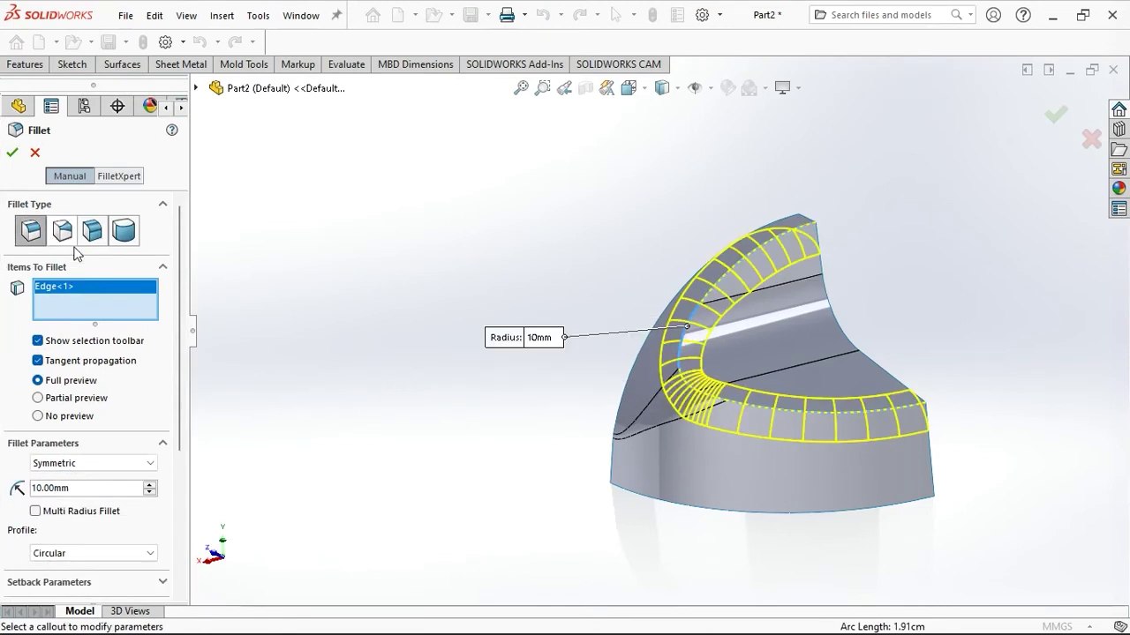
text(5)
key(Return)
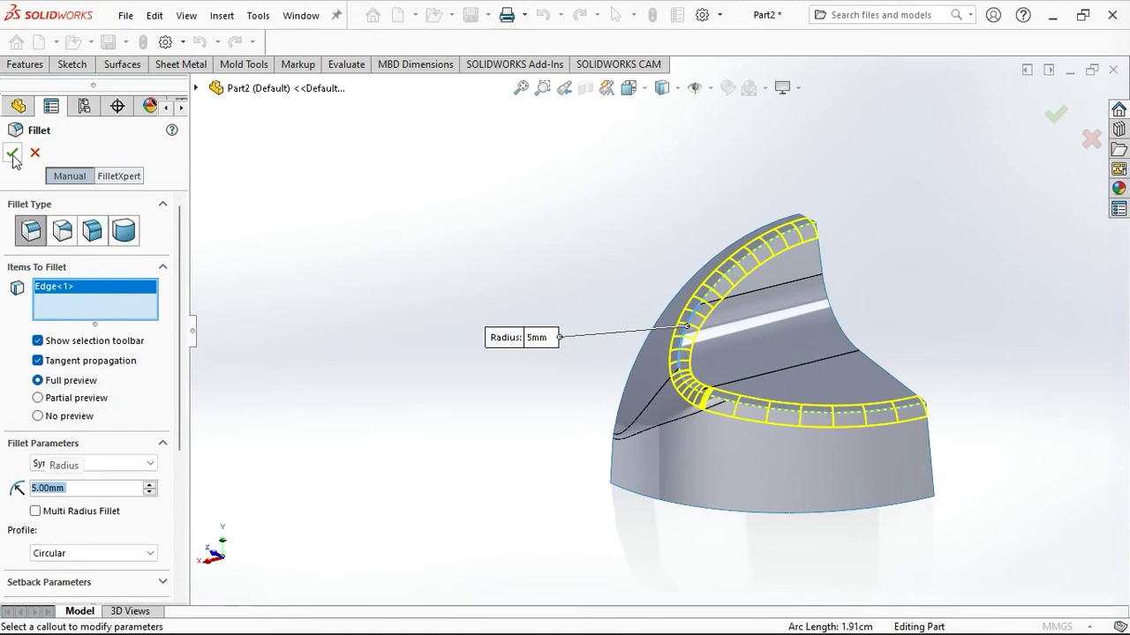
click(12, 154)
mouse_move(414, 343)
middle_down()
mouse_move(425, 361)
mouse_move(789, 348)
middle_up()
click(122, 64)
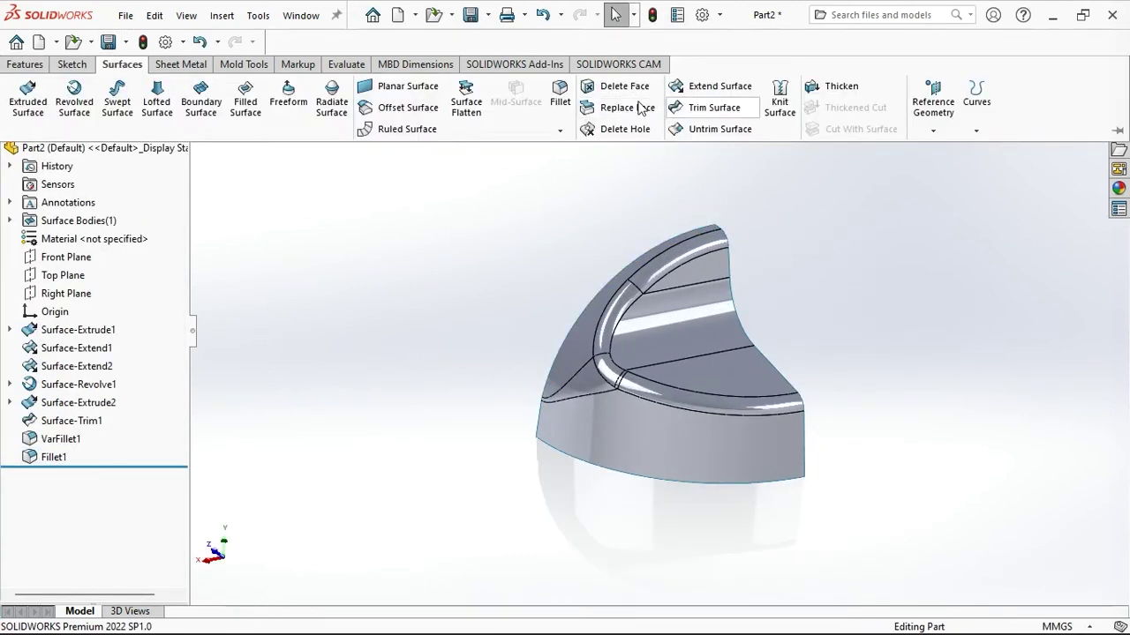
click(25, 63)
Mirror the Fillet1 surface body across the Right Plane.
click(657, 132)
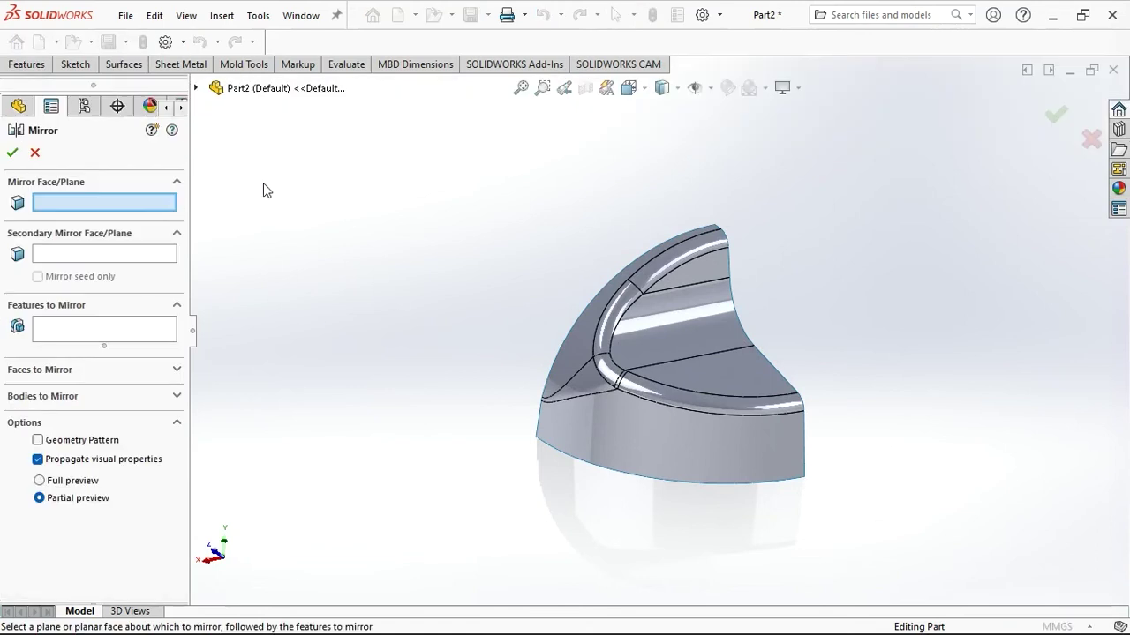
click(197, 89)
click(215, 161)
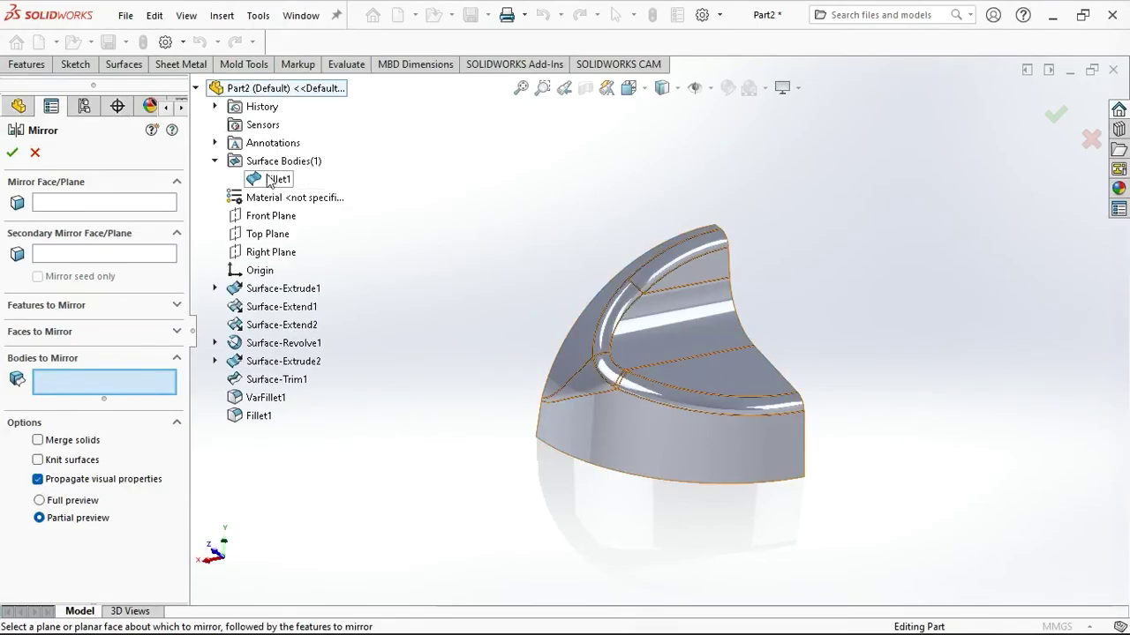
click(270, 179)
click(112, 203)
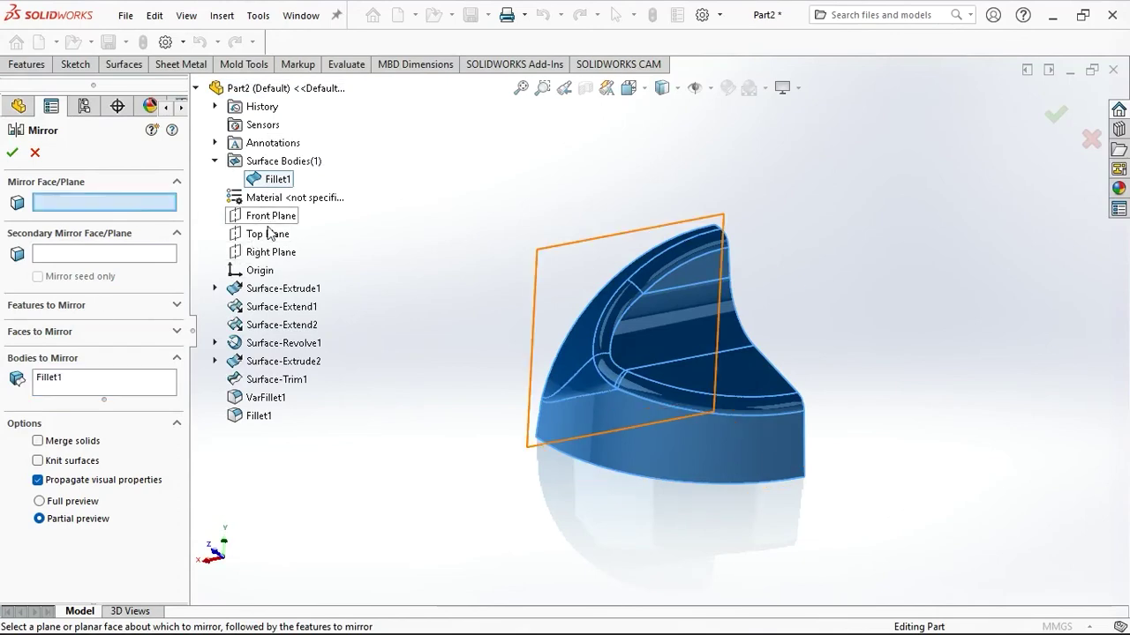
click(270, 253)
click(12, 151)
middle_drag(391, 282, 441, 297)
Reopen Mirror1 to review its settings and rebuild it.
click(55, 512)
click(67, 481)
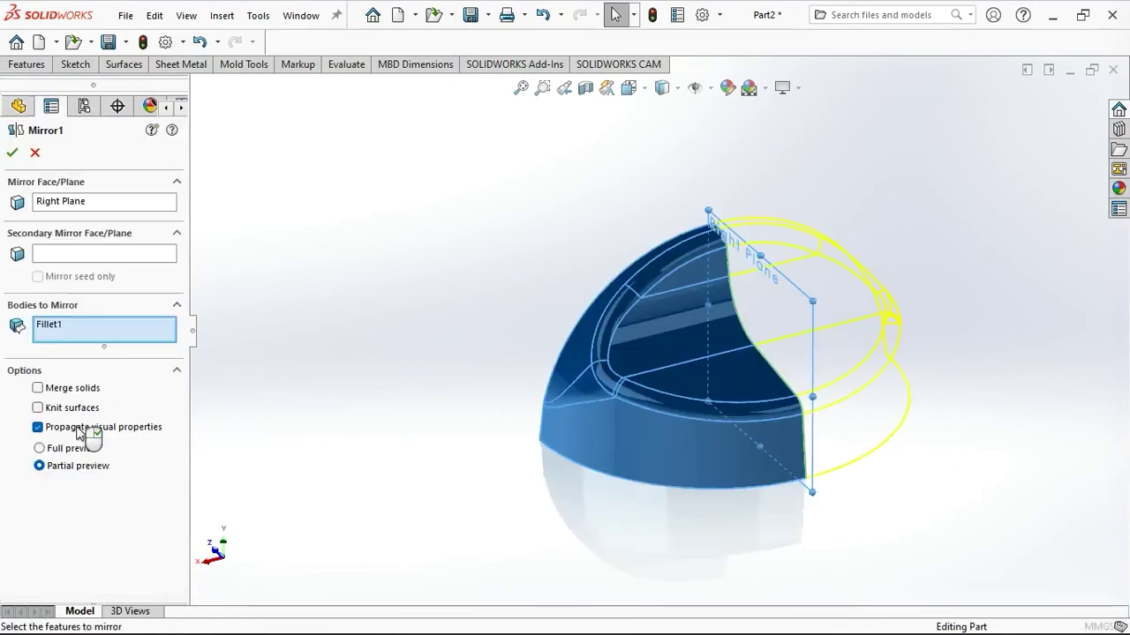
click(13, 152)
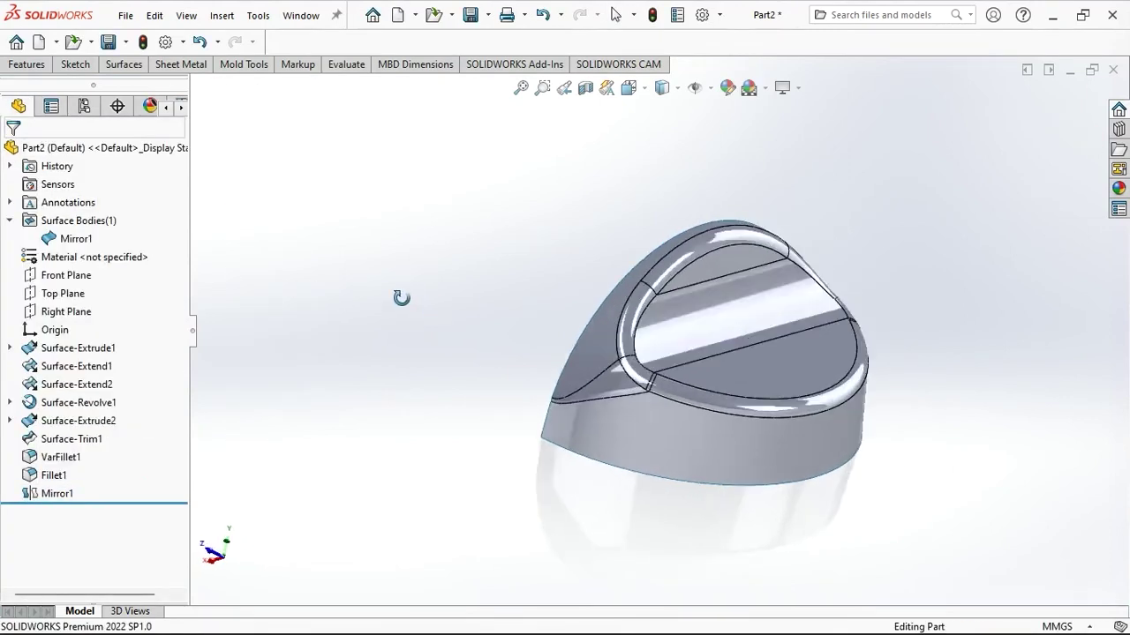
click(27, 64)
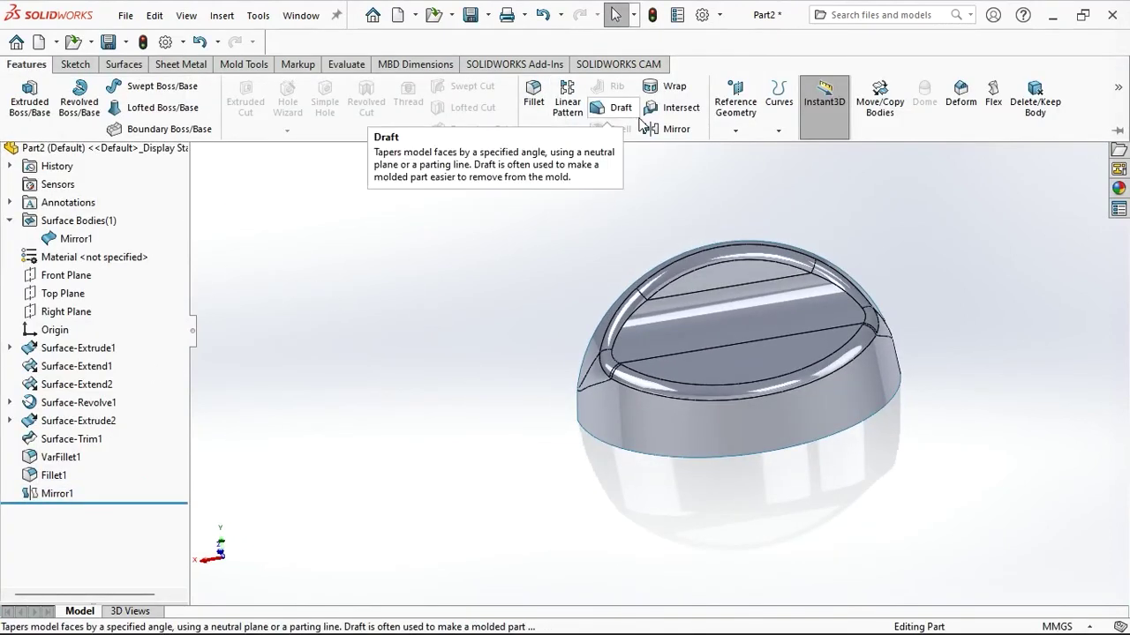
Mirror the Mirror1 body across the Front Plane.
click(660, 126)
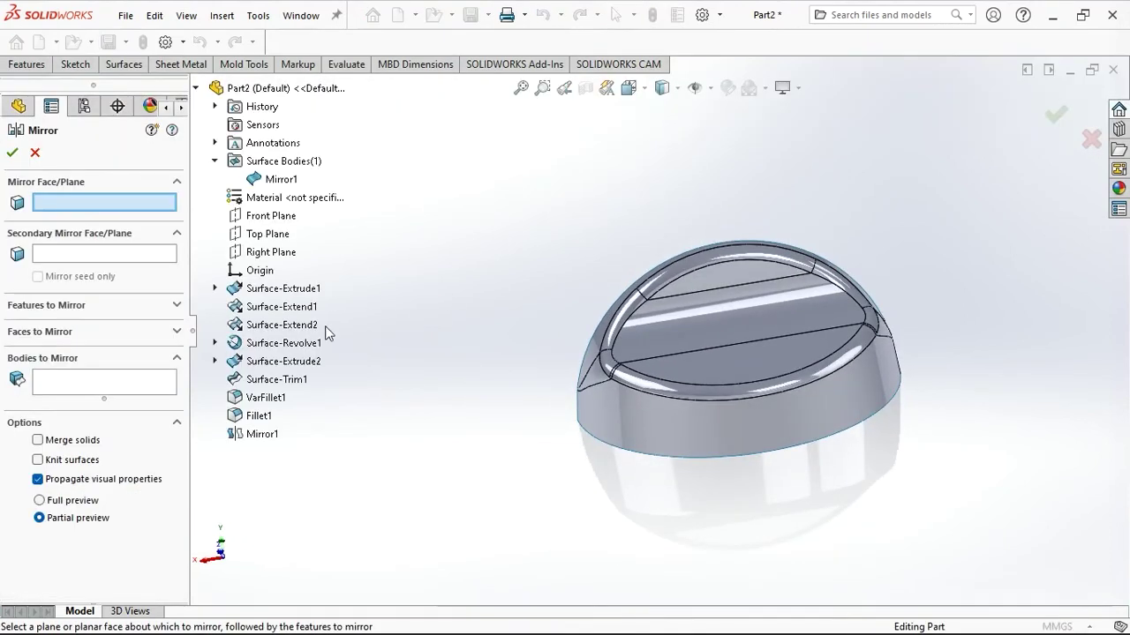
click(133, 385)
click(281, 179)
click(157, 202)
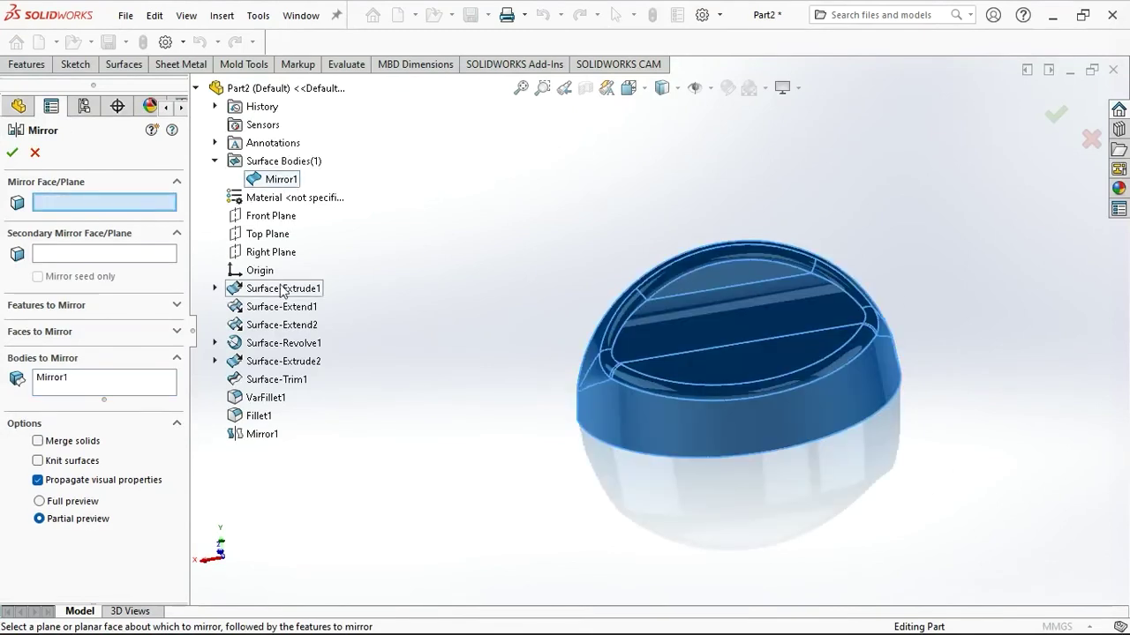
click(270, 218)
click(13, 154)
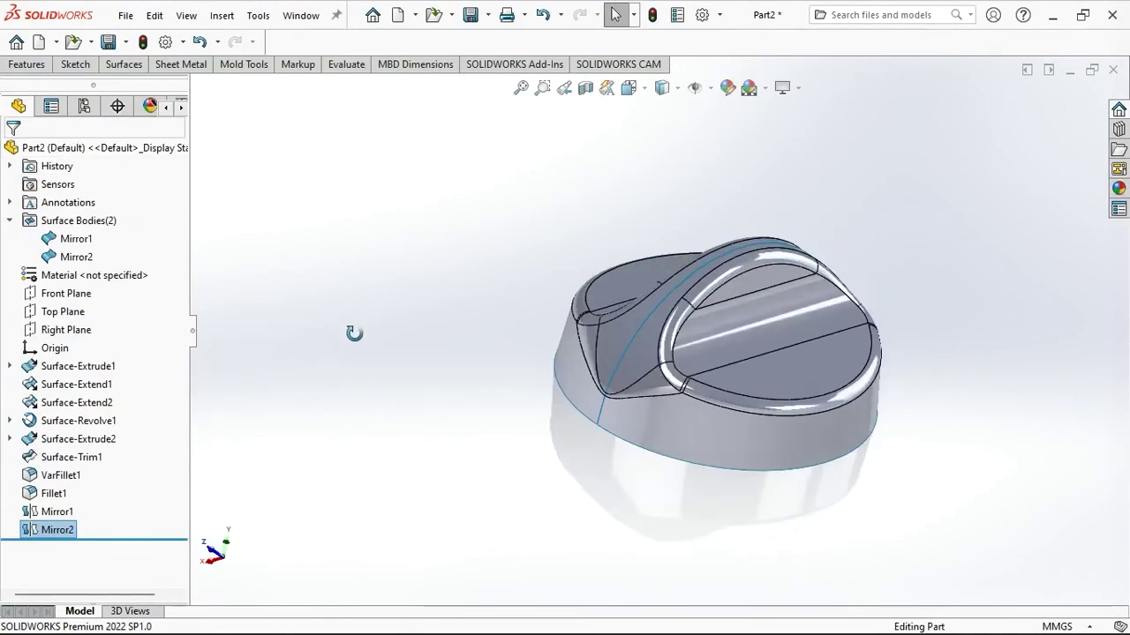
Review Mirror2's settings, then show the complete knob in Isometric view.
click(53, 493)
click(58, 530)
click(83, 494)
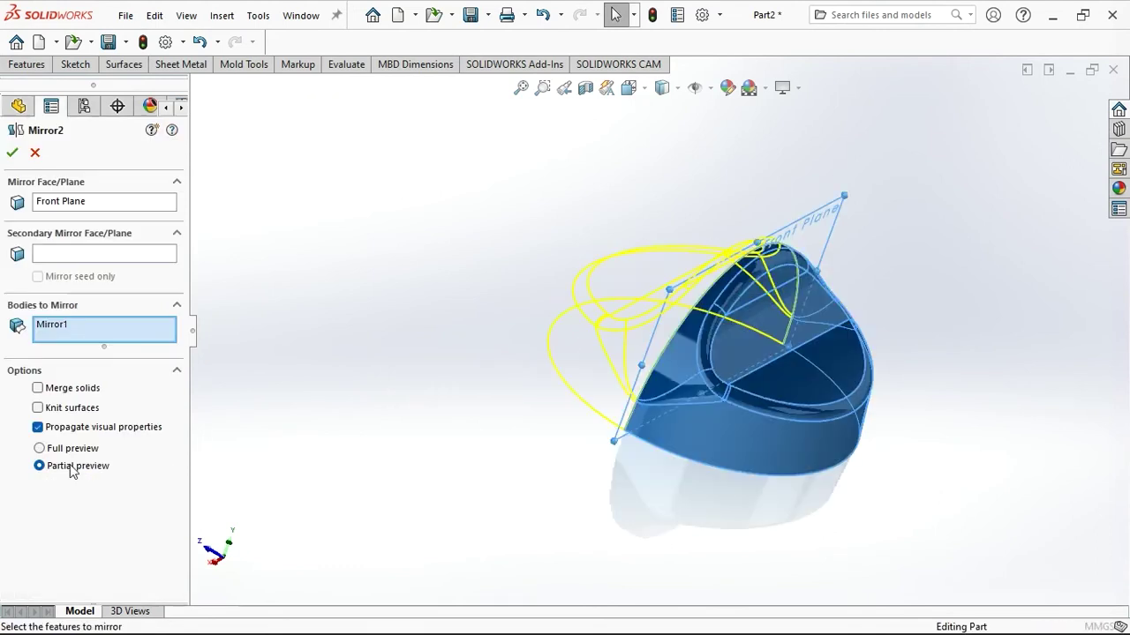
click(12, 152)
mouse_move(394, 393)
middle_down()
mouse_move(650, 467)
mouse_move(431, 388)
mouse_move(673, 338)
mouse_move(657, 284)
middle_up()
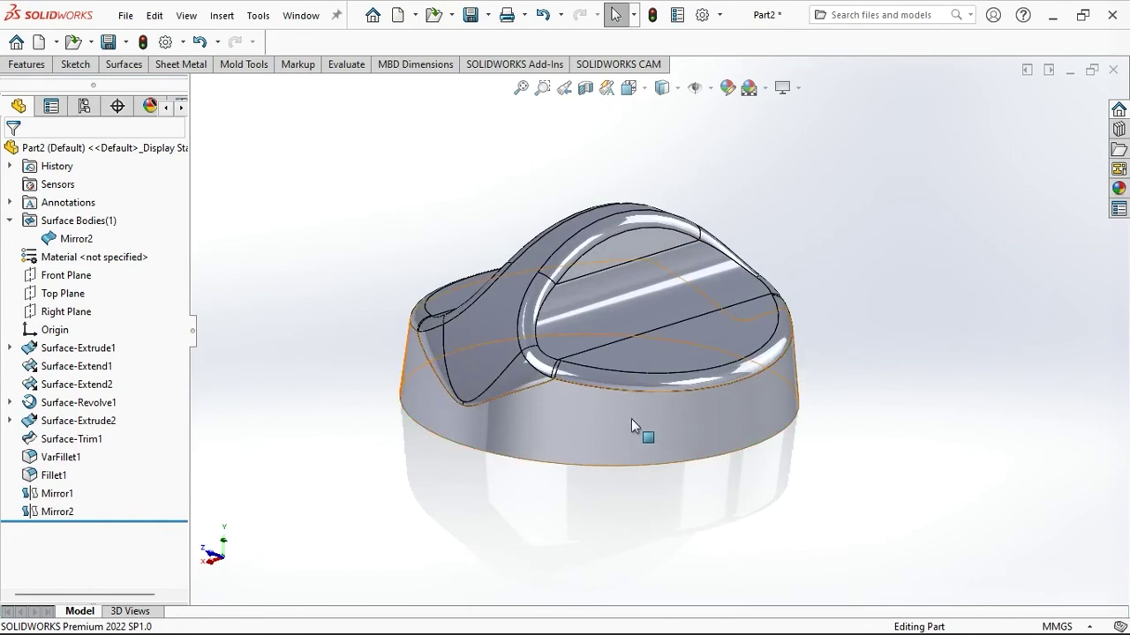
middle_drag(636, 418, 551, 394)
key(space)
click(843, 488)
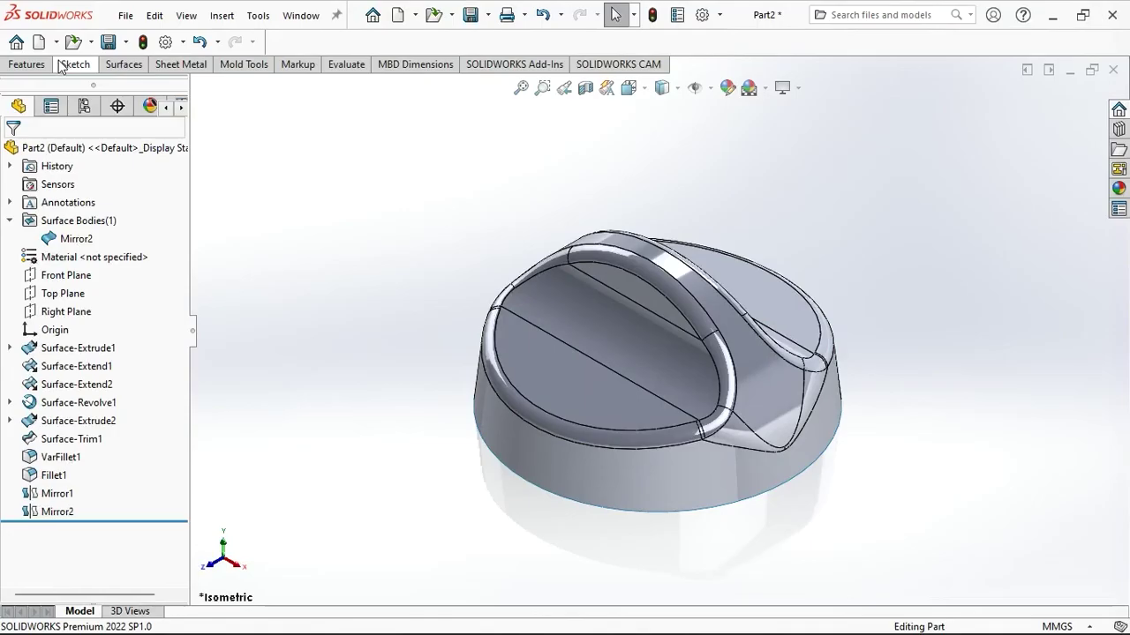
Thicken the Mirror2 surface by 5 mm into a solid after comparing both thicken directions.
click(124, 64)
click(820, 85)
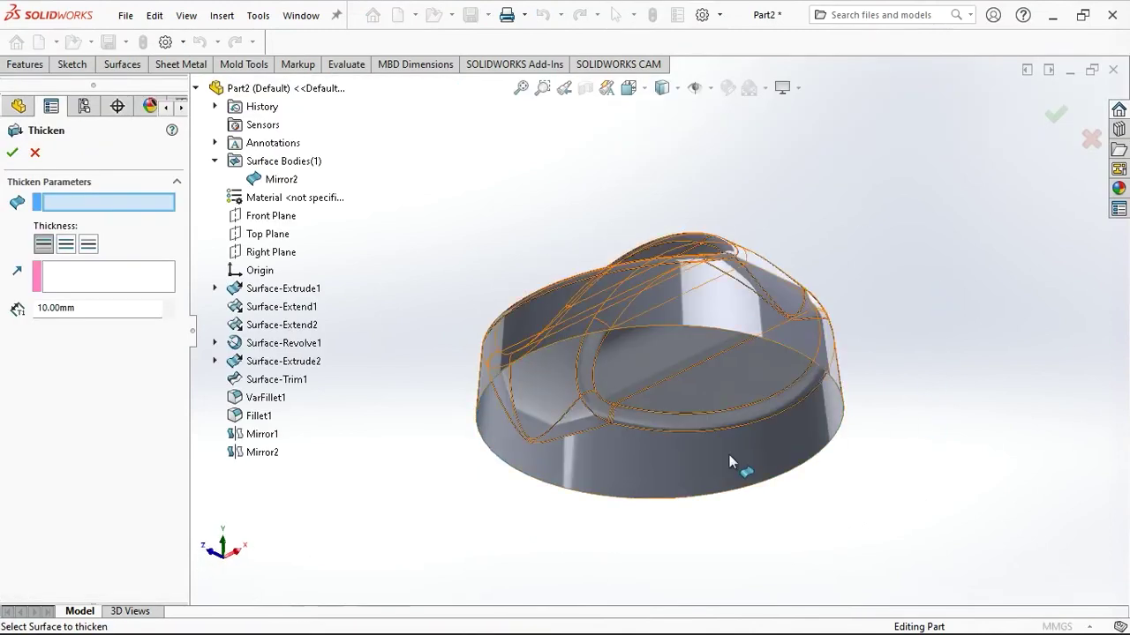
click(729, 454)
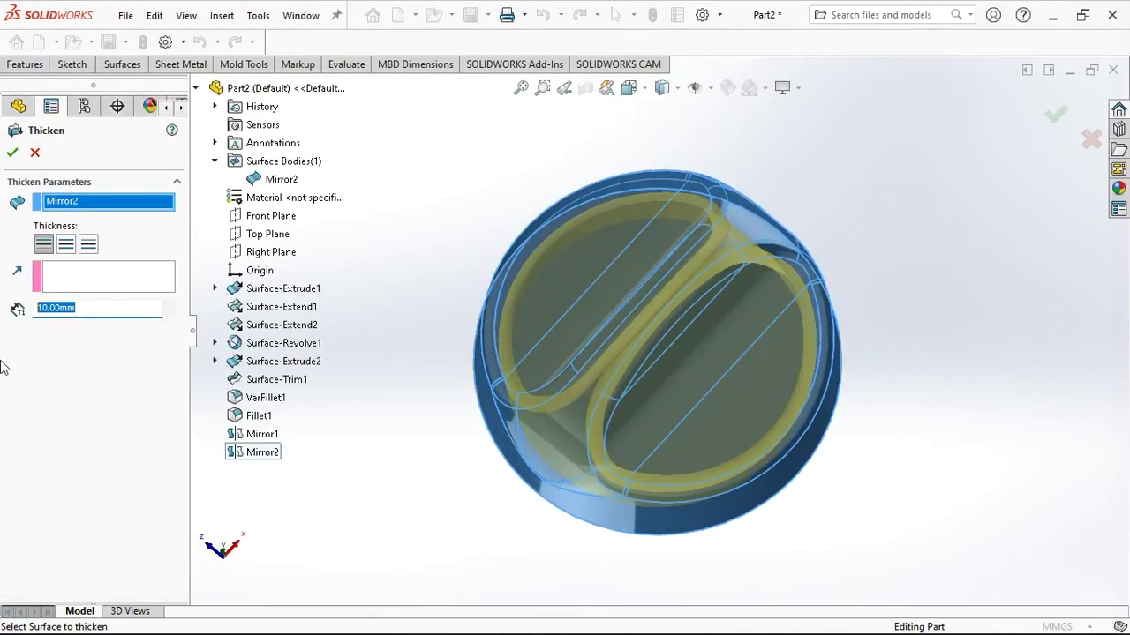
text(5)
middle_drag(388, 221, 382, 381)
click(64, 248)
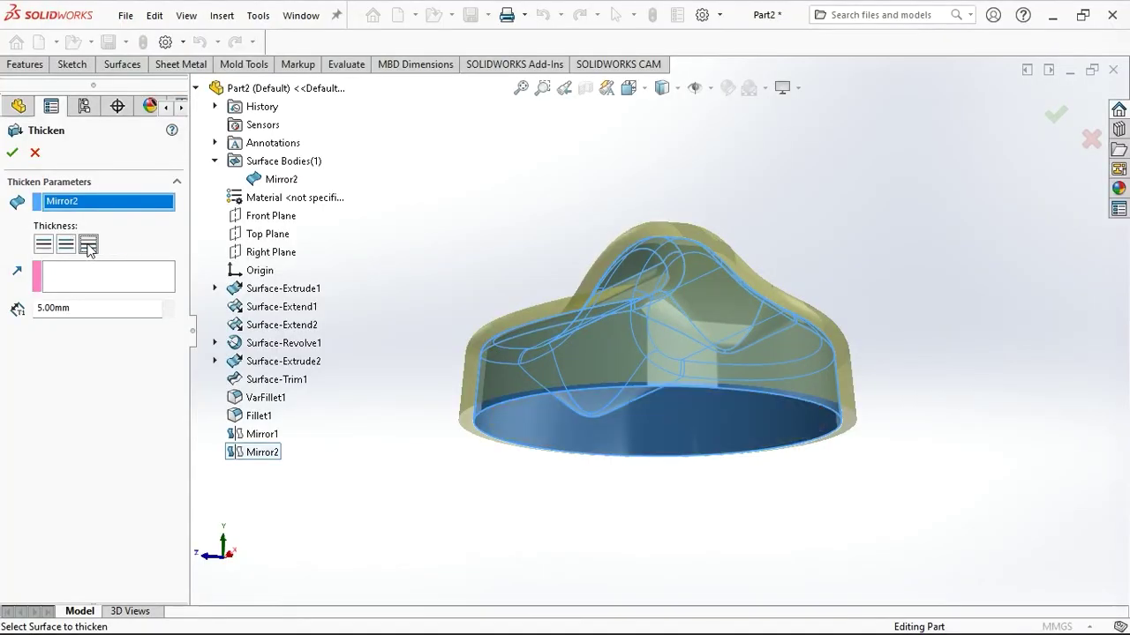
click(43, 245)
click(65, 244)
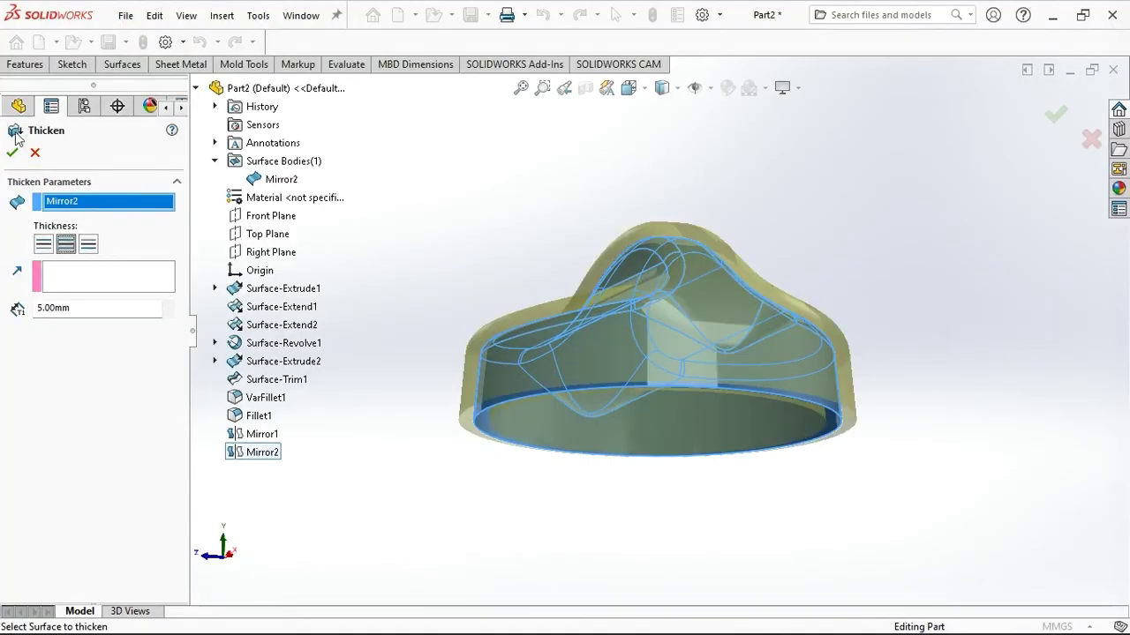
click(12, 152)
middle_drag(386, 422, 294, 426)
click(60, 512)
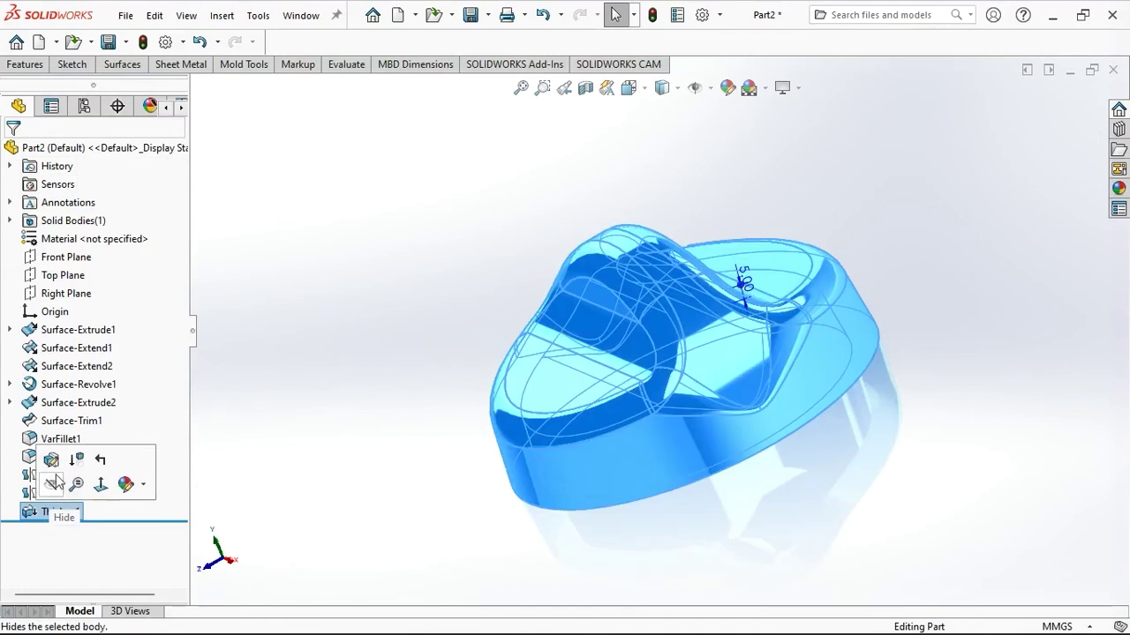
click(50, 463)
click(13, 152)
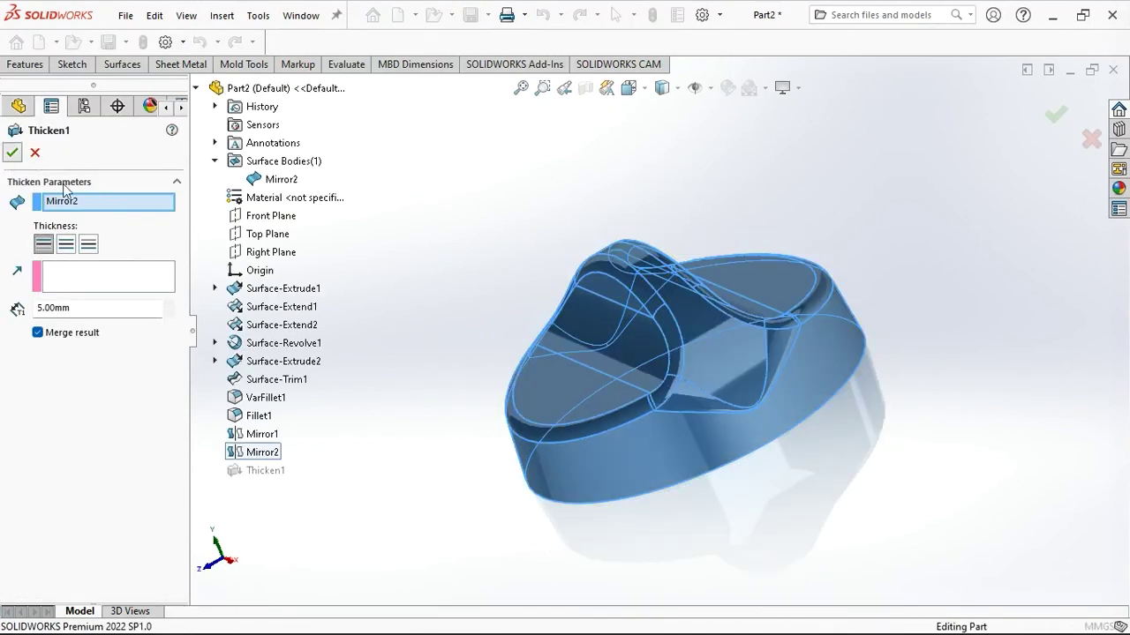
middle_drag(520, 412, 1004, 179)
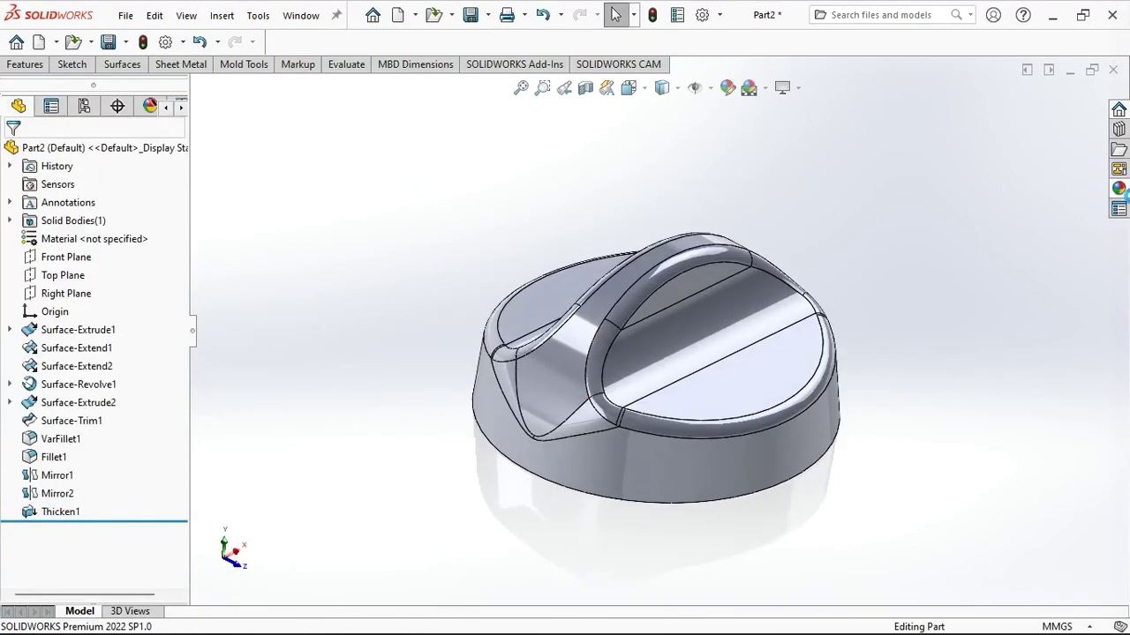
click(1119, 188)
key(space)
click(855, 399)
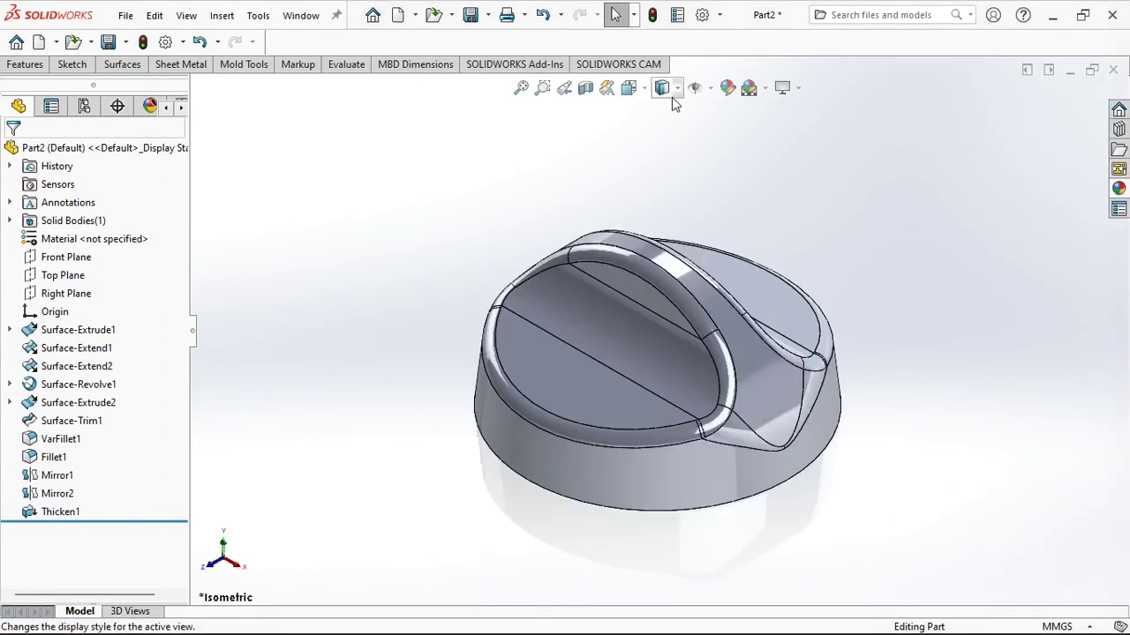